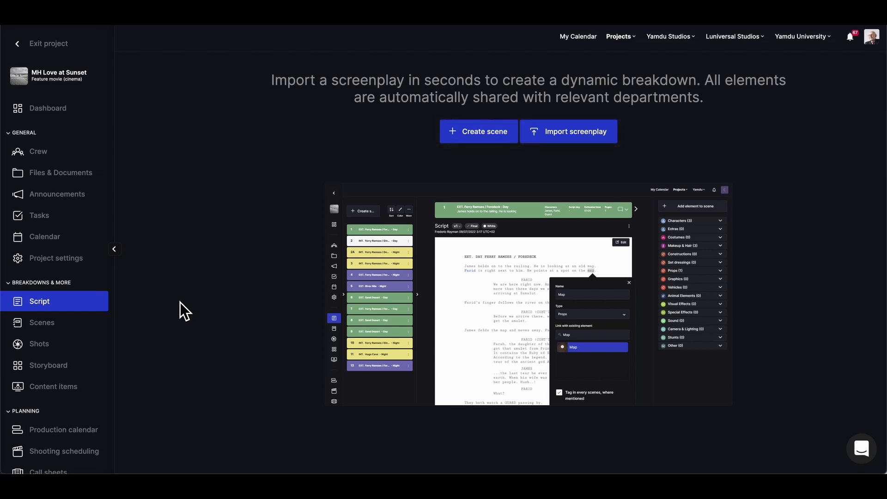
Check the Scenes breakdown mode settings, then start a screenplay import from the Script page.
{"action": "left_click", "coordinate": [64, 329]}
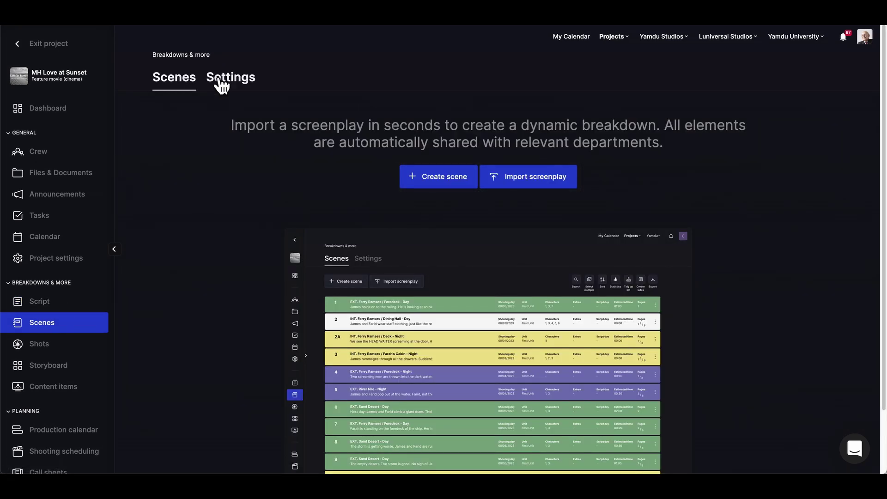
{"action": "left_click", "coordinate": [225, 83]}
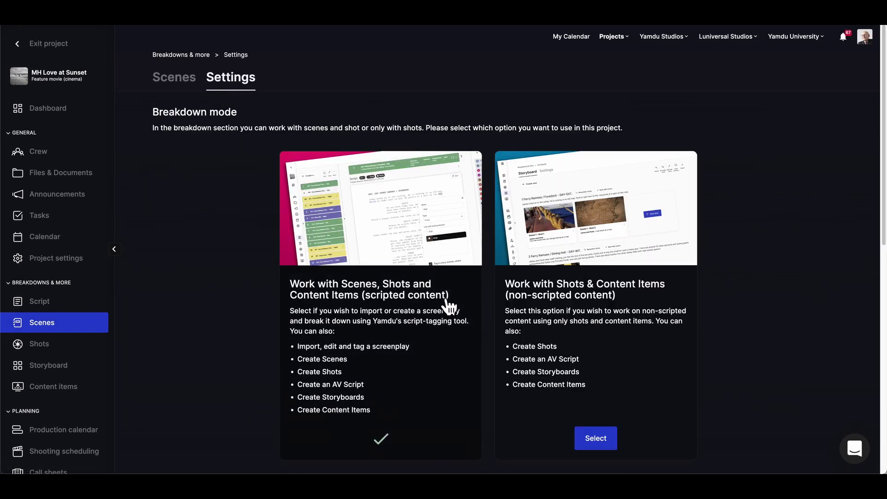
{"action": "left_click", "coordinate": [82, 306]}
{"action": "left_click", "coordinate": [569, 147]}
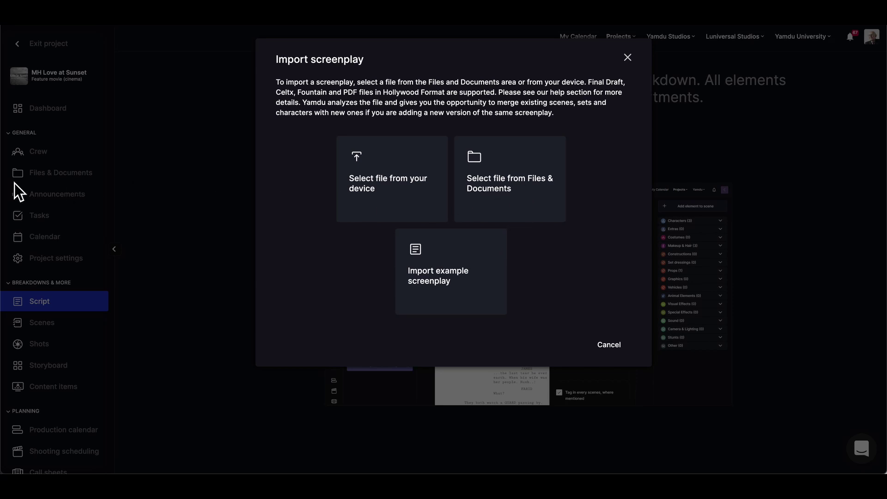
Import loveatsunset_version_05.fdx from the project's Files & Documents.
{"action": "left_click", "coordinate": [553, 204]}
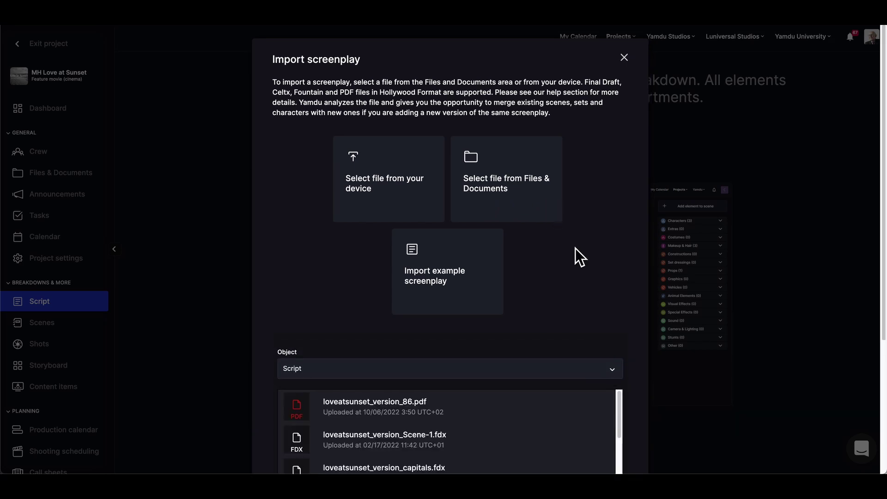
{"action": "scroll", "coordinate": [575, 248], "scroll_direction": "down", "scroll_amount": 2}
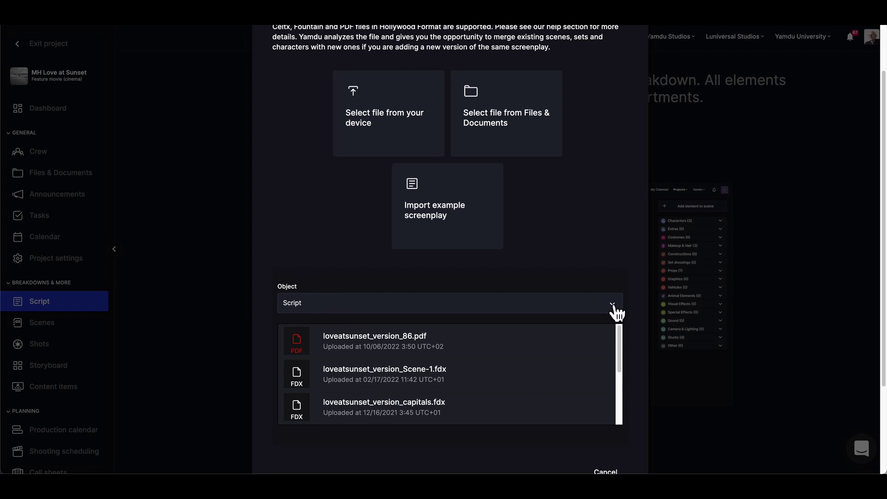
{"action": "scroll", "coordinate": [613, 315], "scroll_direction": "down", "scroll_amount": 2}
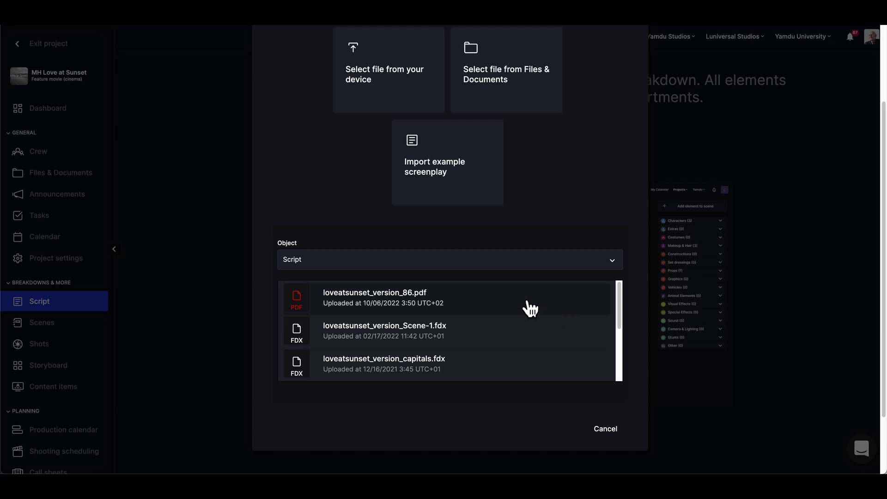
{"action": "scroll", "coordinate": [531, 308], "scroll_direction": "down", "scroll_amount": 2}
{"action": "scroll", "coordinate": [531, 308], "scroll_direction": "down", "scroll_amount": 2}
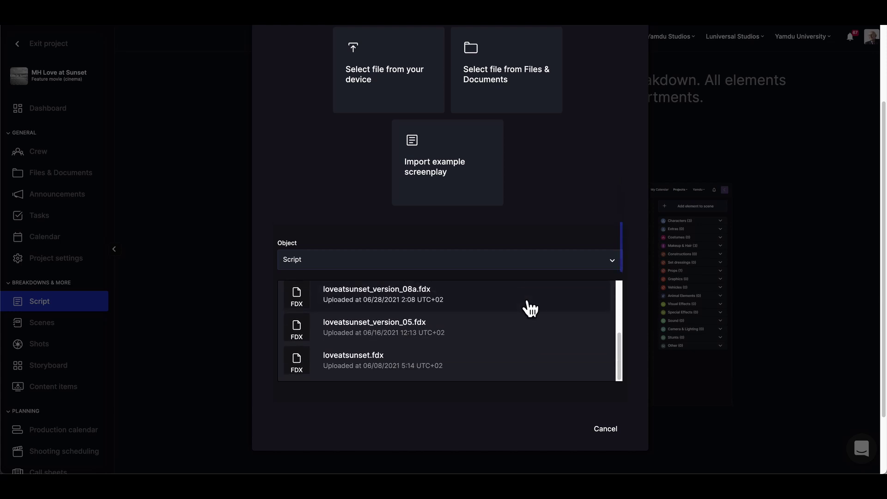
{"action": "left_click", "coordinate": [473, 333]}
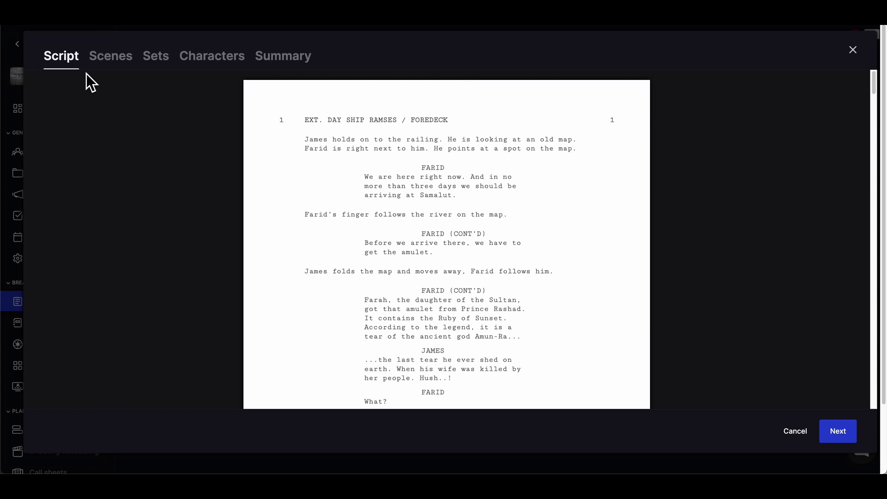
Scroll through the imported script preview and continue to the detected scenes 1–8.
{"action": "scroll", "coordinate": [644, 266], "scroll_direction": "down", "scroll_amount": 5}
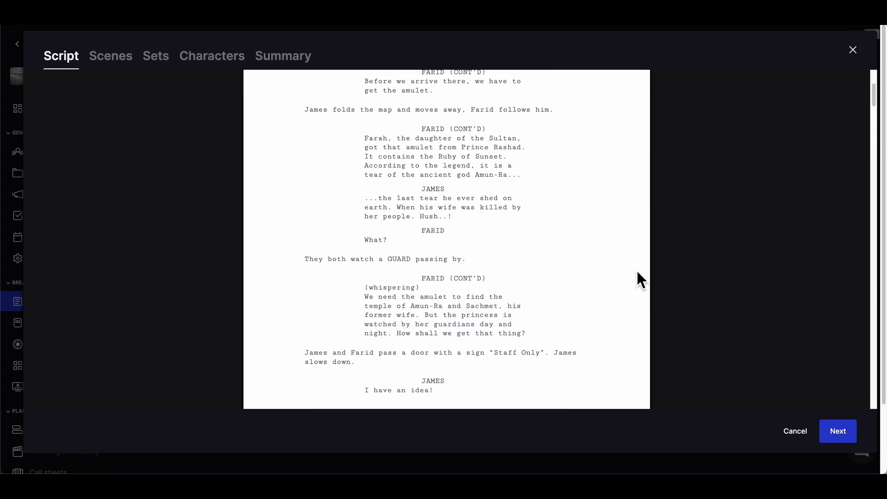
{"action": "scroll", "coordinate": [637, 272], "scroll_direction": "down", "scroll_amount": 15}
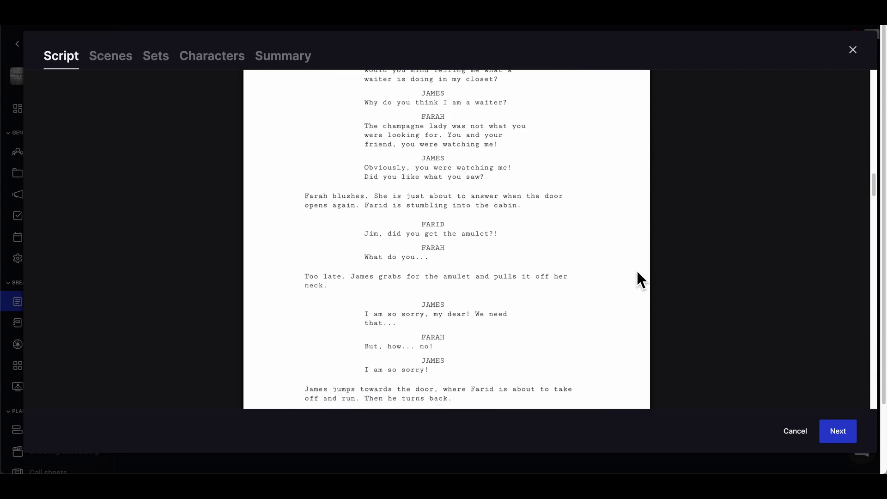
{"action": "scroll", "coordinate": [636, 271], "scroll_direction": "up", "scroll_amount": 8}
{"action": "scroll", "coordinate": [636, 271], "scroll_direction": "up", "scroll_amount": 12}
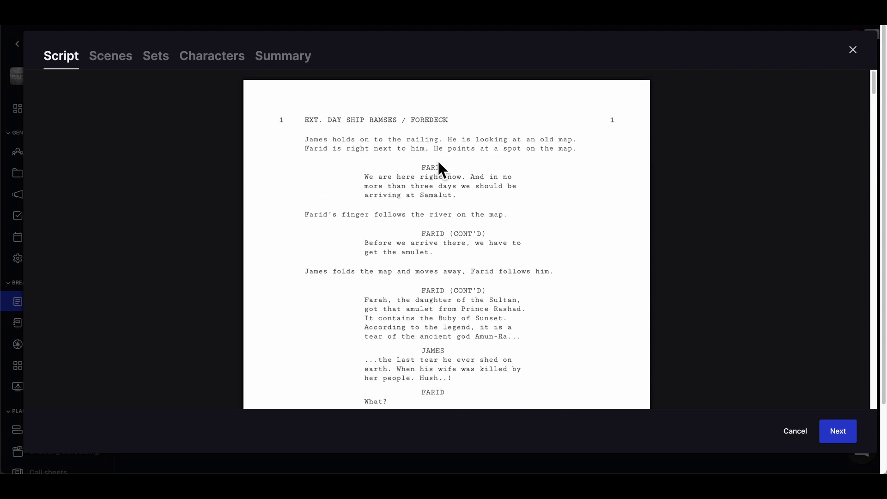
{"action": "left_click", "coordinate": [847, 438]}
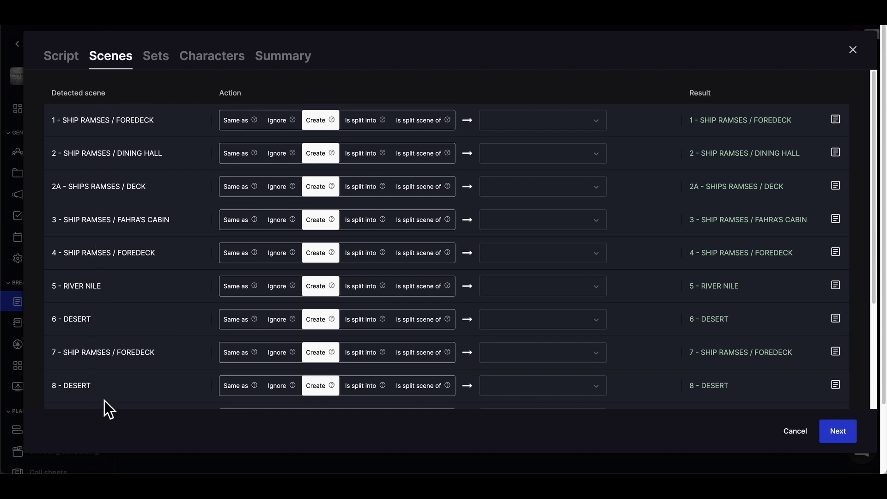
{"action": "scroll", "coordinate": [111, 393], "scroll_direction": "down", "scroll_amount": 2}
{"action": "scroll", "coordinate": [111, 393], "scroll_direction": "down", "scroll_amount": 2}
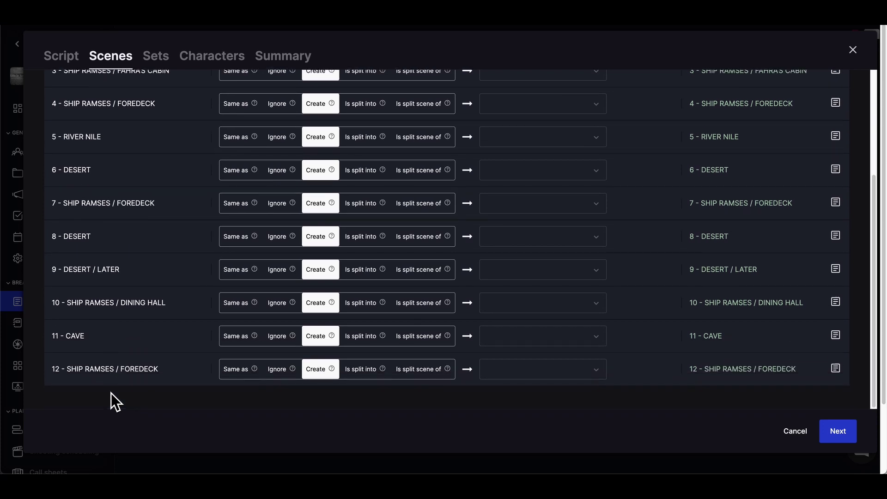
{"action": "scroll", "coordinate": [112, 392], "scroll_direction": "up", "scroll_amount": 4}
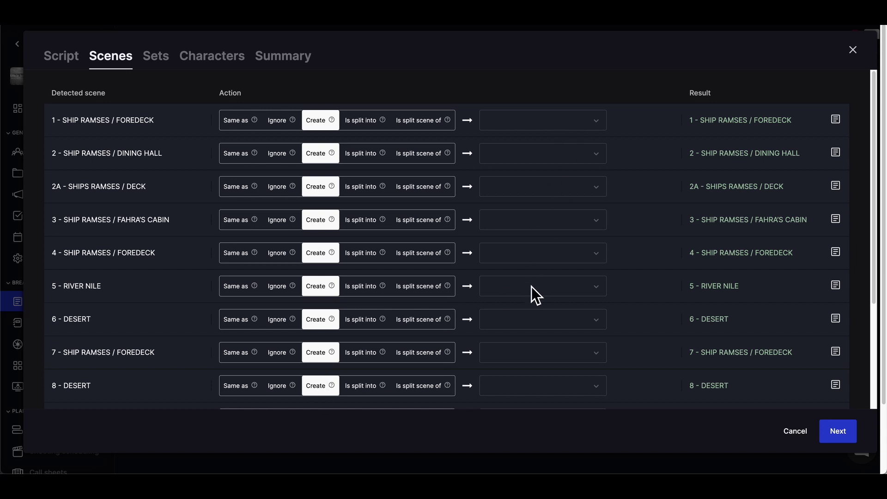
{"action": "scroll", "coordinate": [537, 378], "scroll_direction": "down", "scroll_amount": 4}
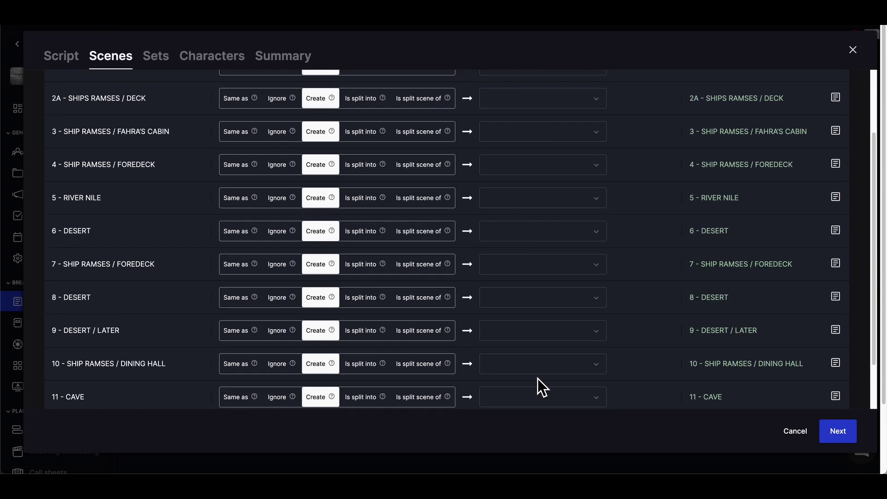
{"action": "scroll", "coordinate": [537, 378], "scroll_direction": "up", "scroll_amount": 4}
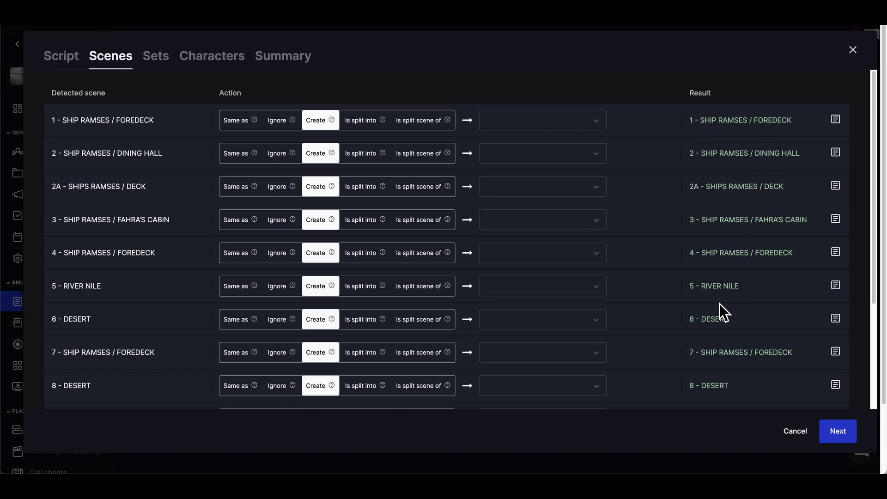
{"action": "scroll", "coordinate": [715, 356], "scroll_direction": "down", "scroll_amount": 3}
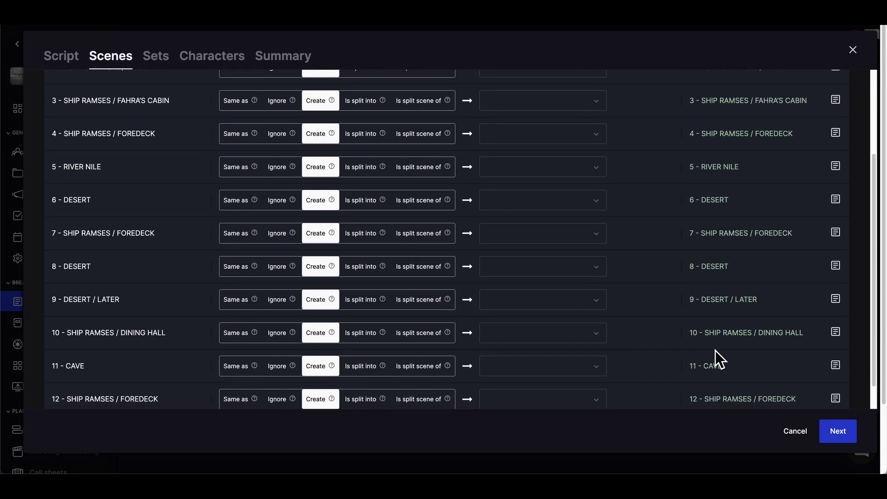
{"action": "scroll", "coordinate": [725, 340], "scroll_direction": "up", "scroll_amount": 3}
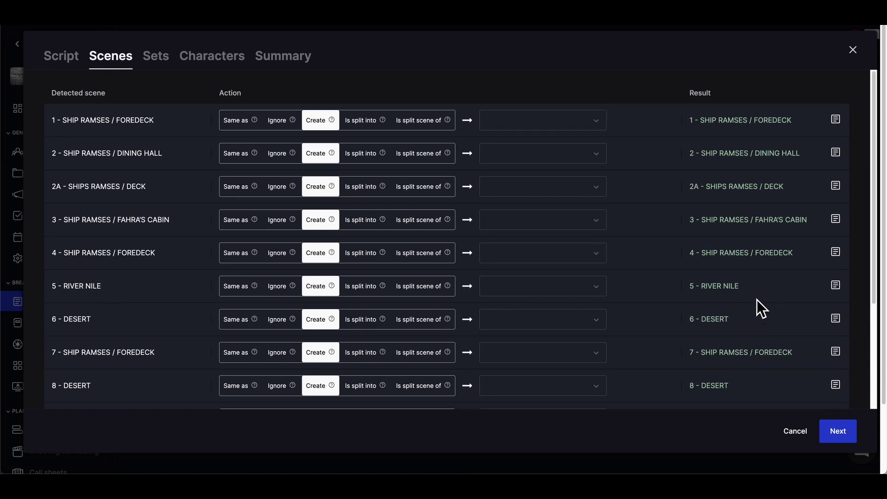
{"action": "left_click", "coordinate": [836, 120]}
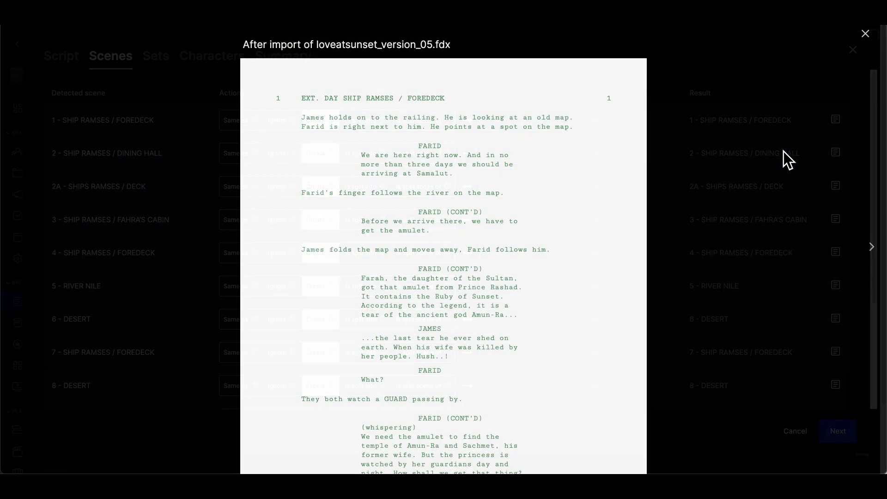
{"action": "scroll", "coordinate": [582, 247], "scroll_direction": "down", "scroll_amount": 3}
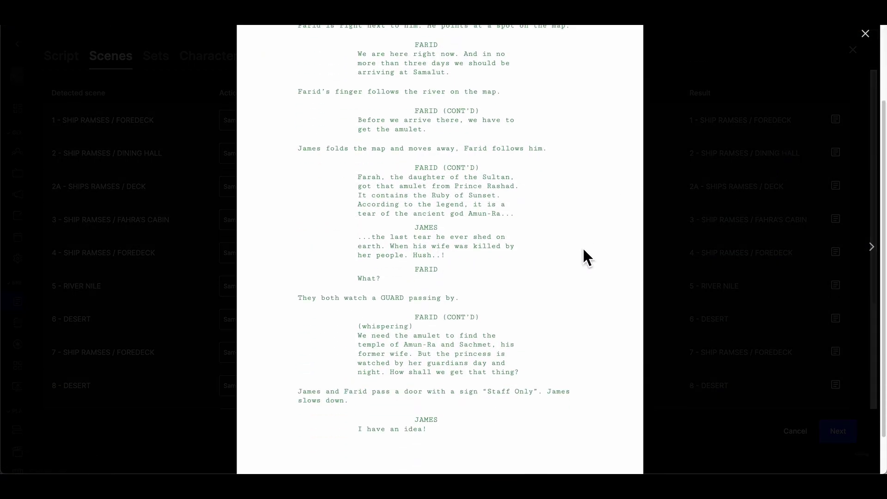
{"action": "scroll", "coordinate": [582, 247], "scroll_direction": "up", "scroll_amount": 3}
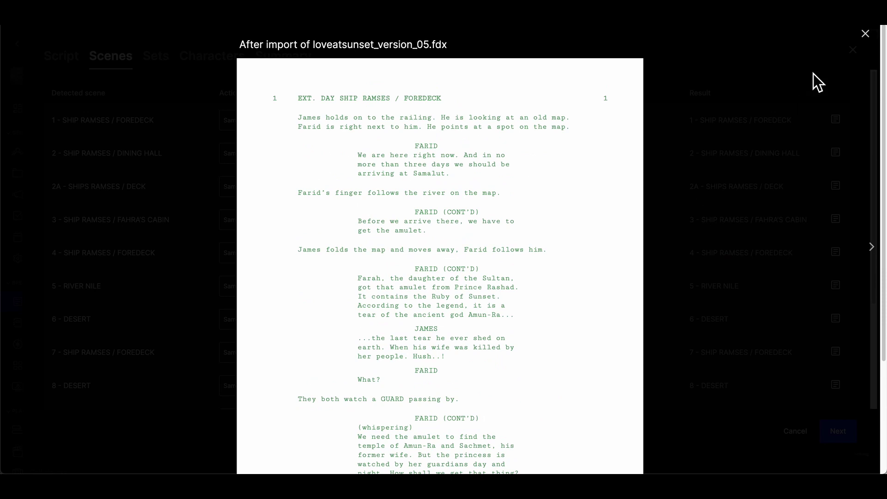
{"action": "left_click", "coordinate": [865, 35]}
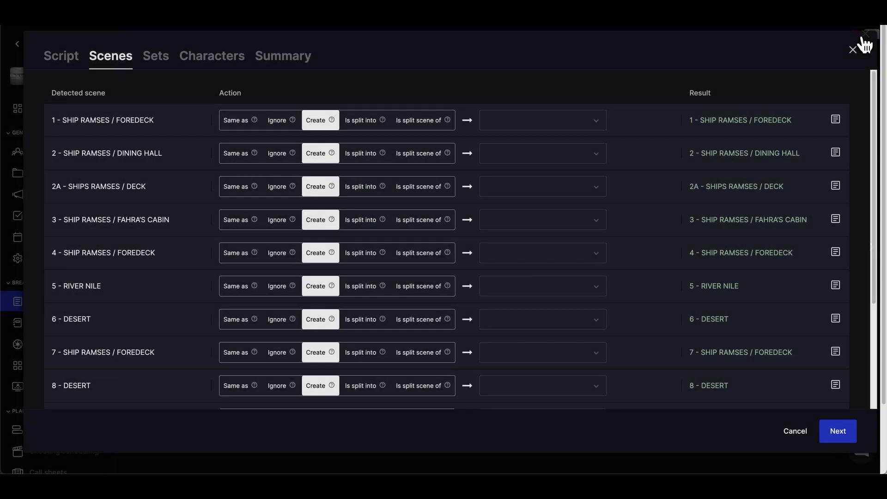
Review the detected sets and characters, then go to the import summary.
{"action": "left_click", "coordinate": [154, 64]}
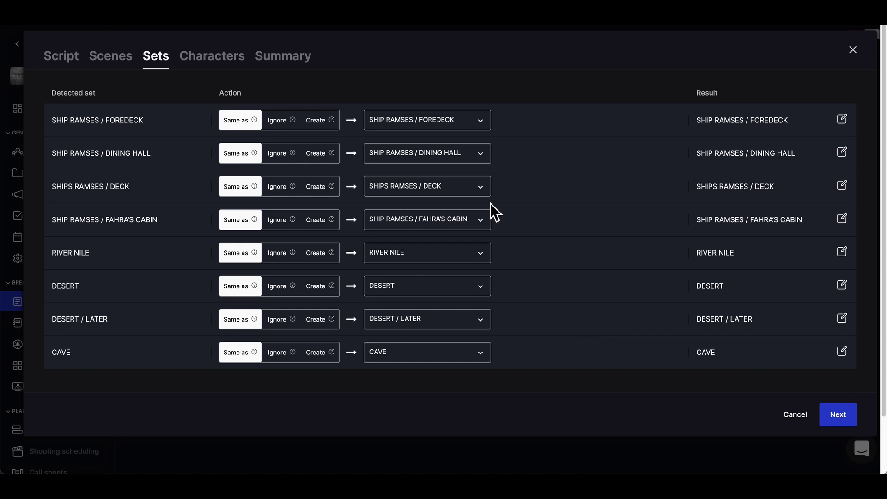
{"action": "left_click", "coordinate": [202, 58]}
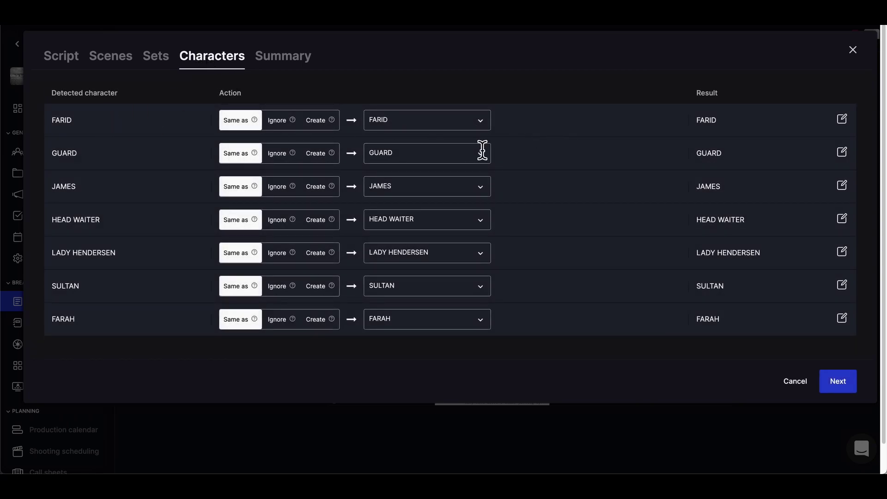
{"action": "left_click", "coordinate": [293, 59]}
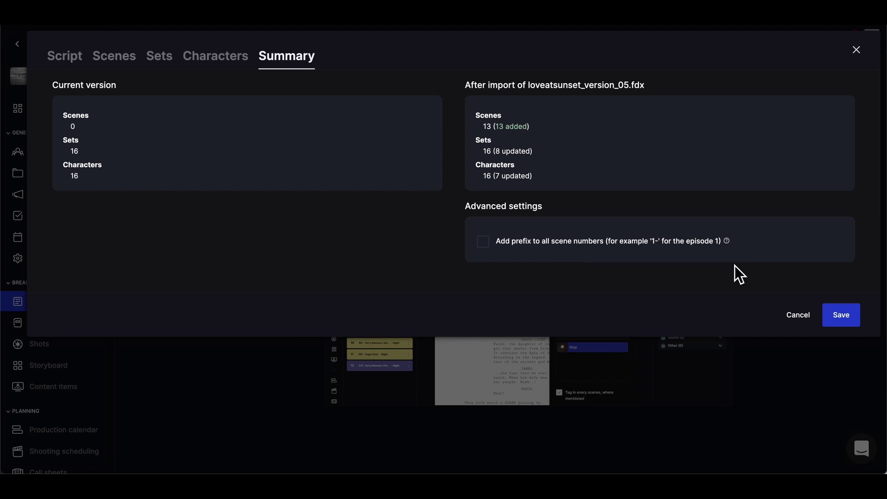
Save the reviewed import so the Script page lists scenes 1–12 plus 2A.
{"action": "left_click", "coordinate": [834, 319]}
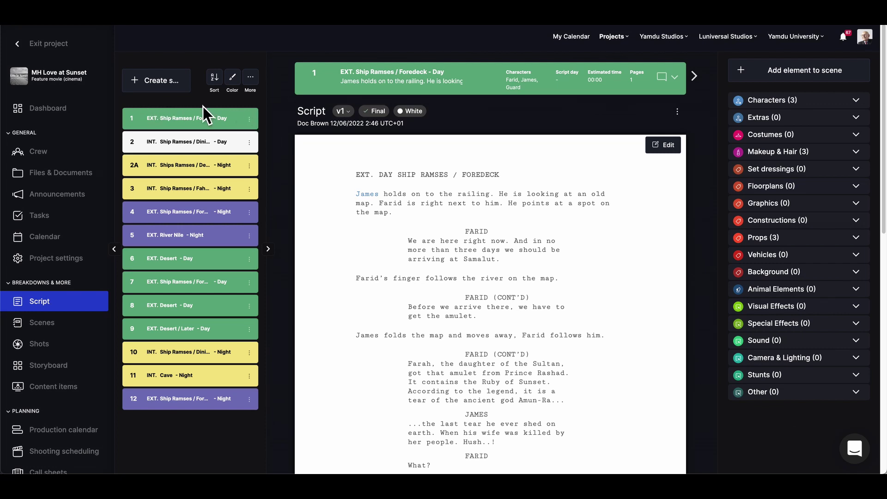
{"action": "left_click", "coordinate": [143, 84]}
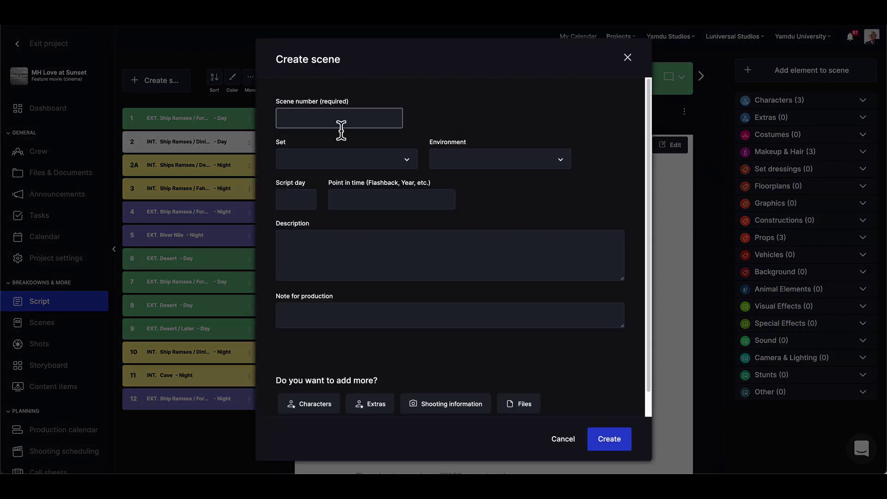
{"action": "left_click", "coordinate": [409, 161]}
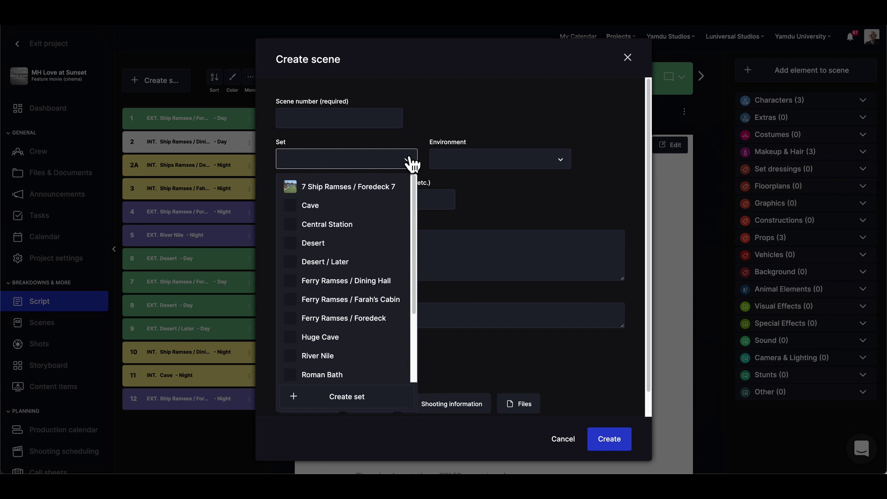
{"action": "left_click", "coordinate": [555, 164]}
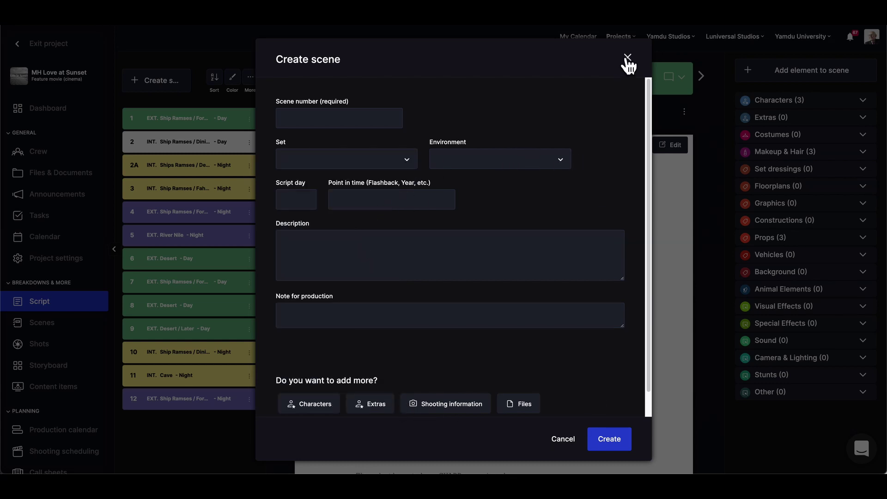
{"action": "left_click", "coordinate": [627, 60]}
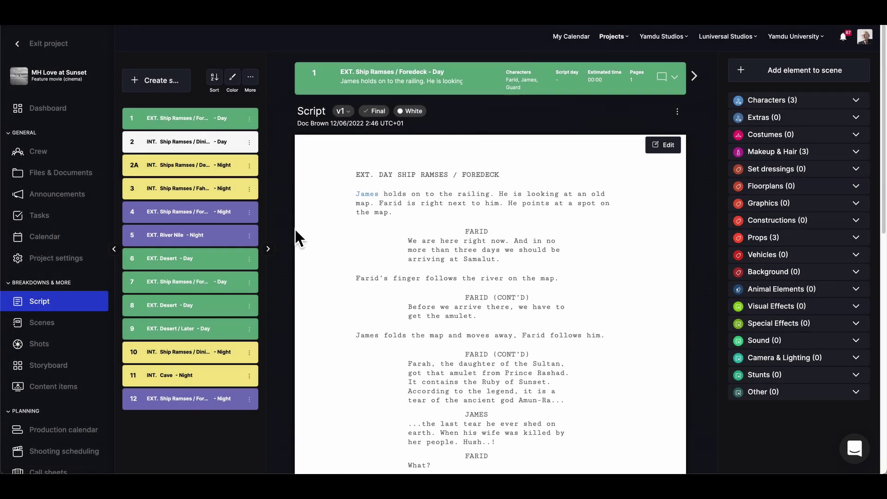
{"action": "left_click", "coordinate": [217, 78]}
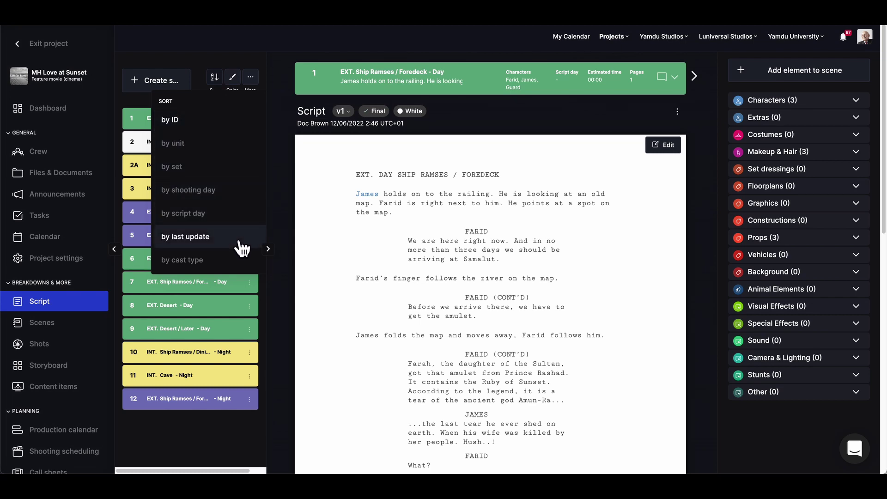
{"action": "left_click", "coordinate": [232, 78]}
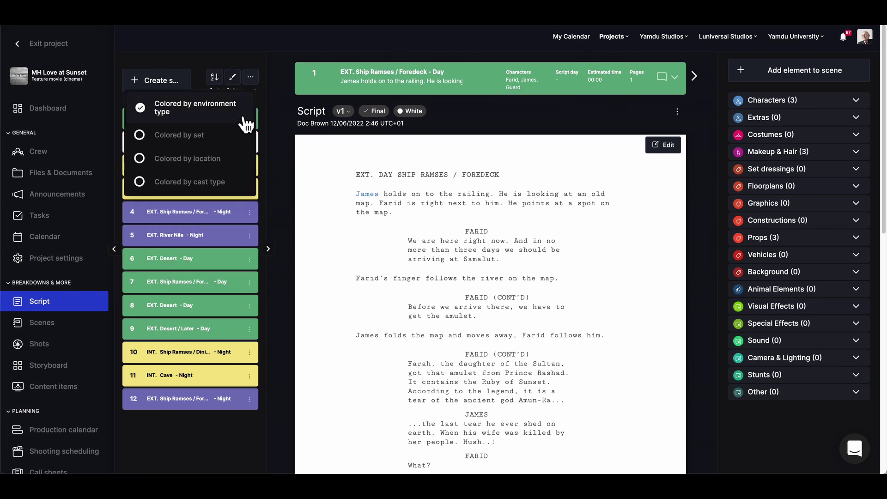
{"action": "left_click", "coordinate": [170, 139]}
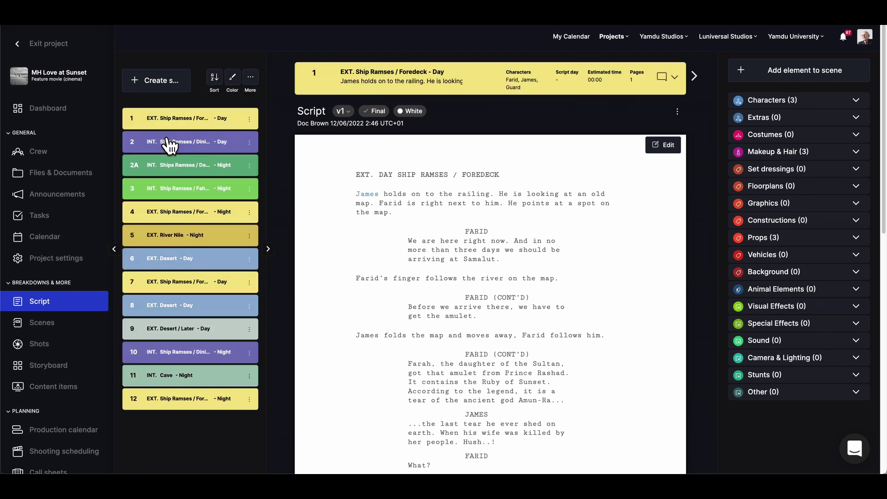
{"action": "left_click", "coordinate": [235, 79]}
{"action": "left_click", "coordinate": [208, 160]}
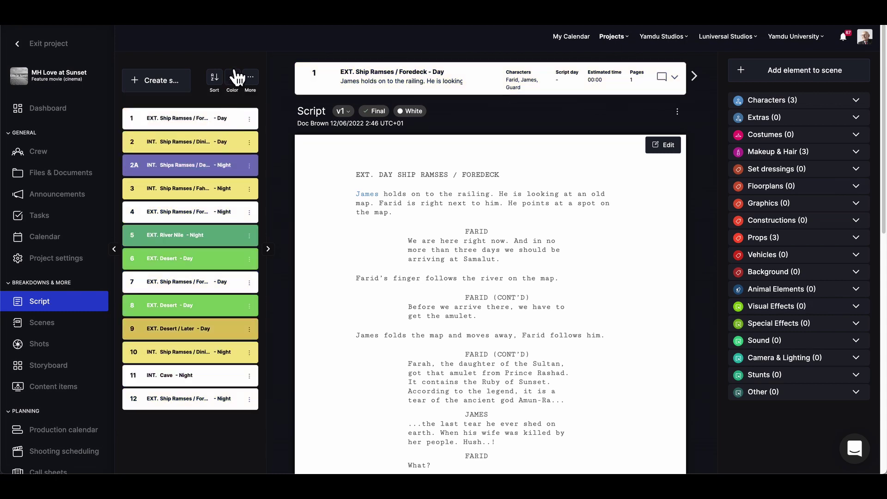
{"action": "left_click", "coordinate": [234, 80]}
{"action": "left_click", "coordinate": [220, 104]}
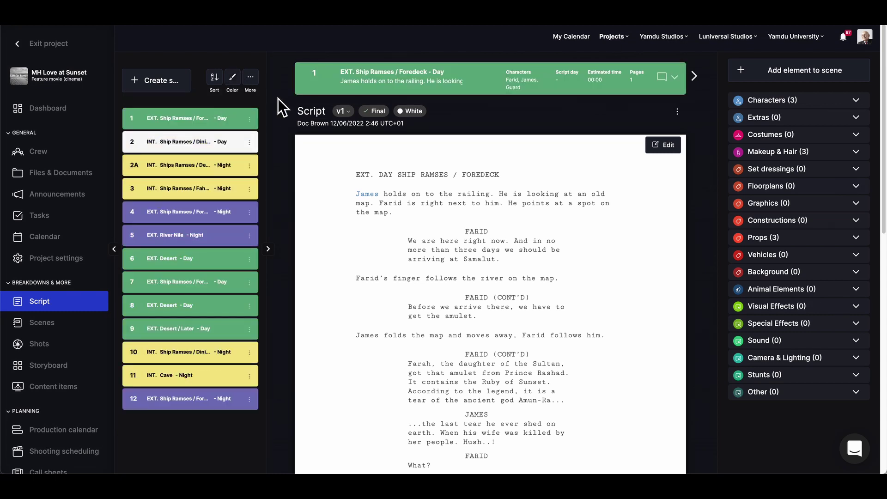
{"action": "left_click", "coordinate": [252, 79]}
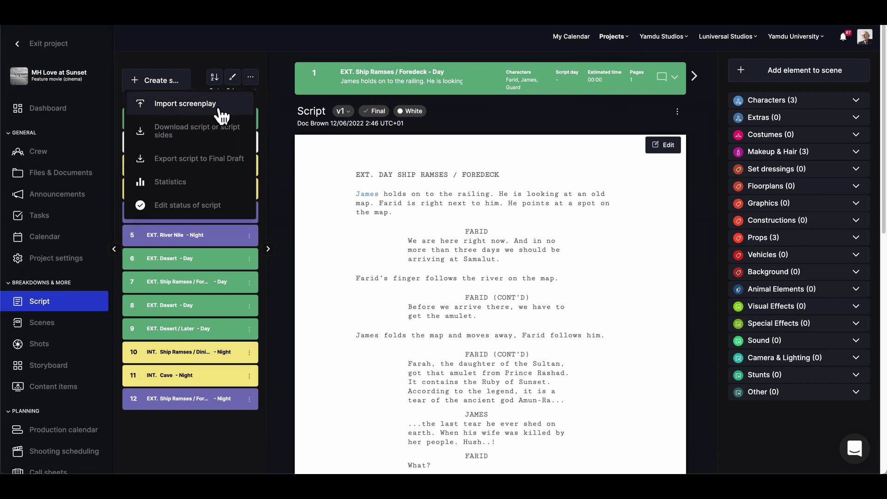
{"action": "left_click", "coordinate": [216, 182]}
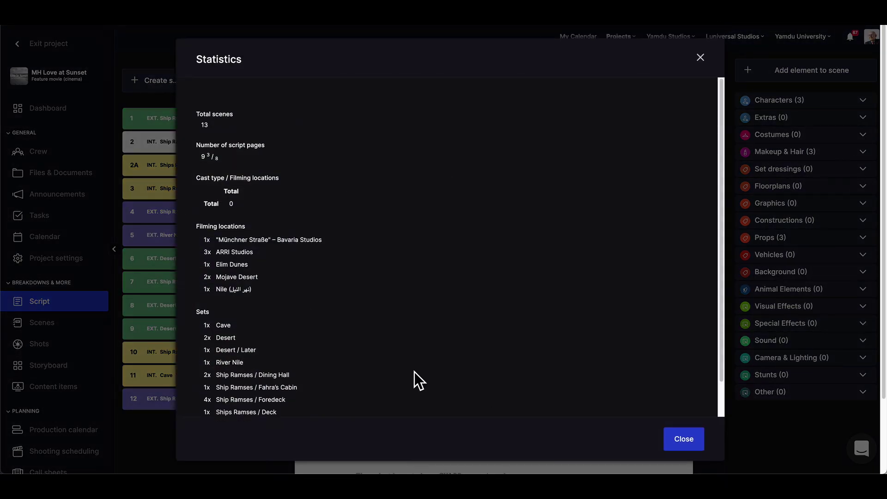
{"action": "left_click", "coordinate": [700, 57]}
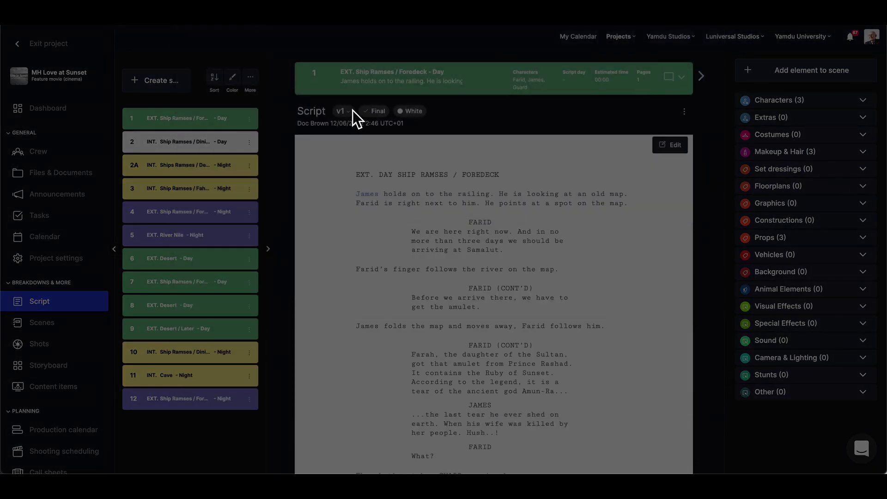
{"action": "left_click", "coordinate": [252, 80]}
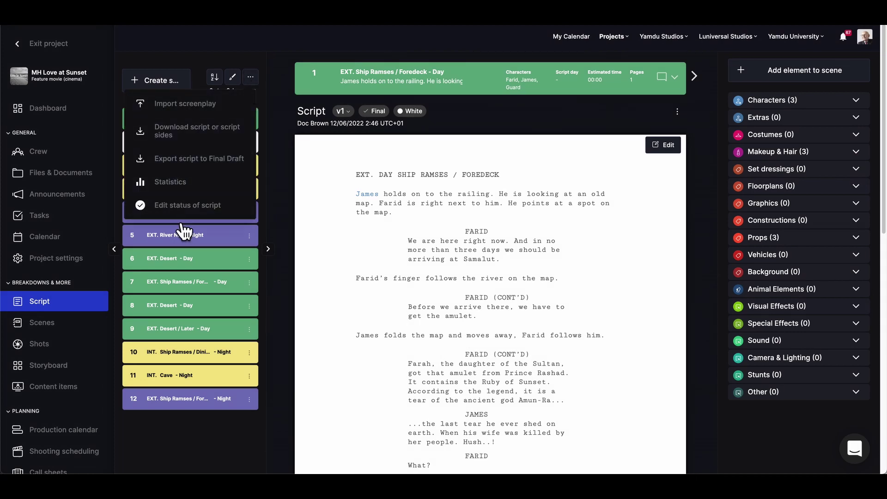
{"action": "left_click", "coordinate": [197, 210]}
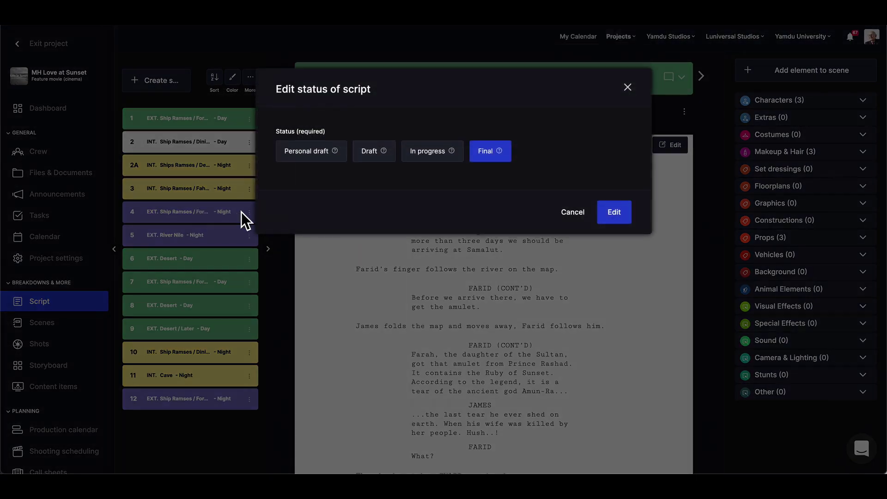
{"action": "left_click", "coordinate": [627, 88]}
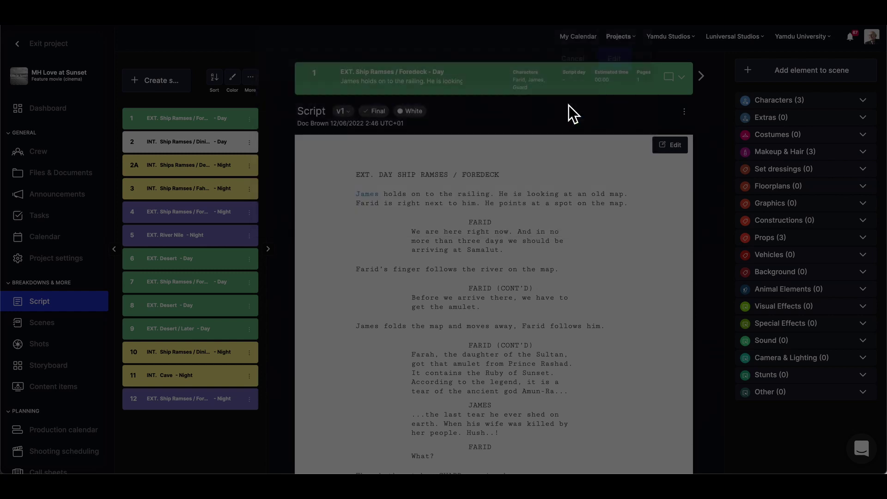
{"action": "left_click", "coordinate": [252, 79]}
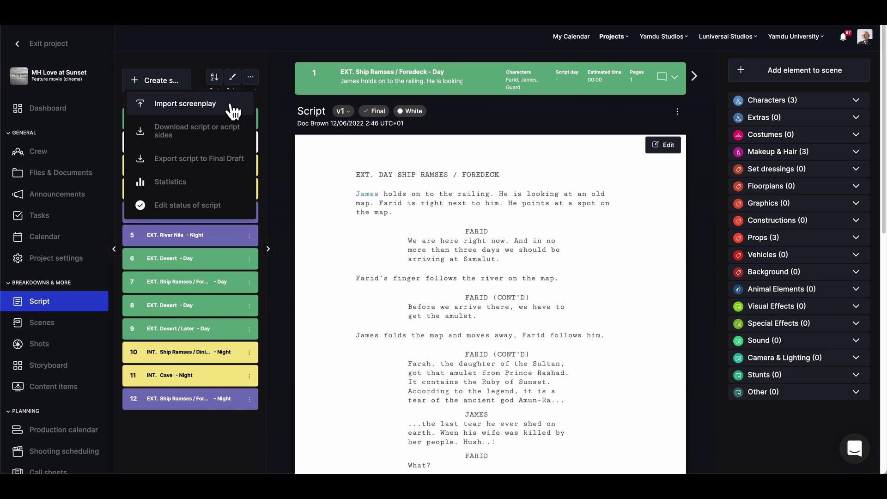
{"action": "left_click", "coordinate": [278, 113]}
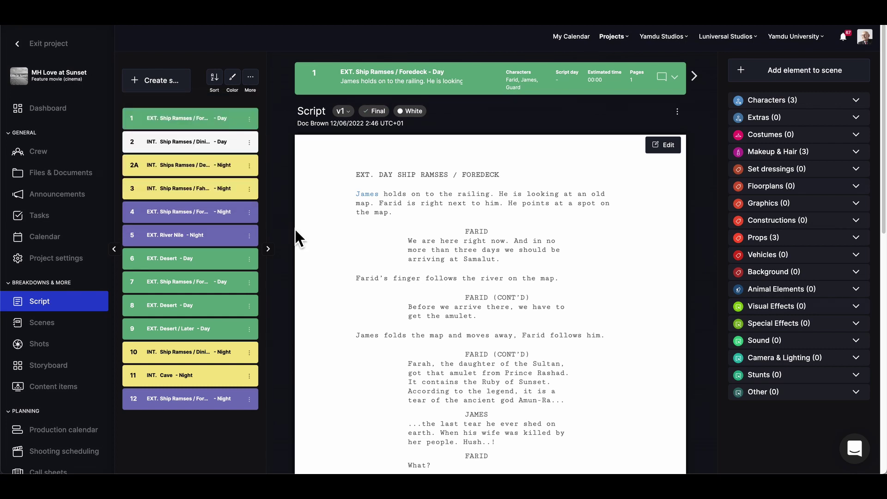
{"action": "left_click", "coordinate": [671, 150]}
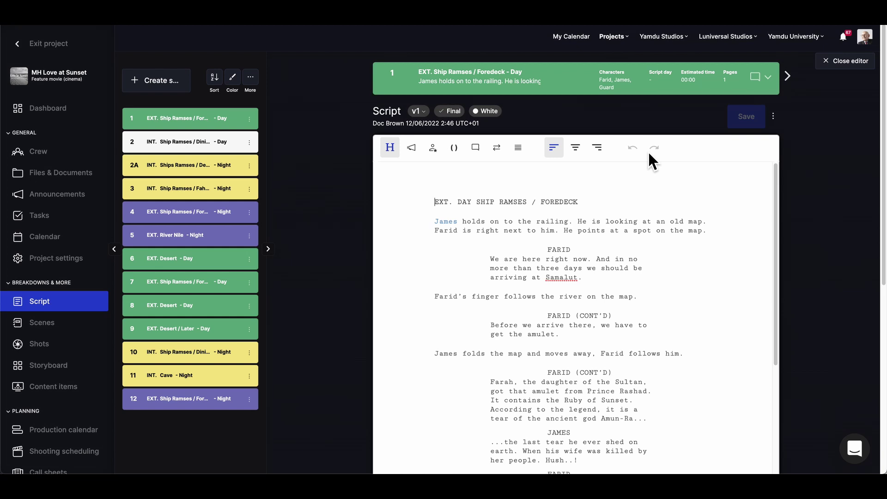
{"action": "left_click", "coordinate": [835, 65]}
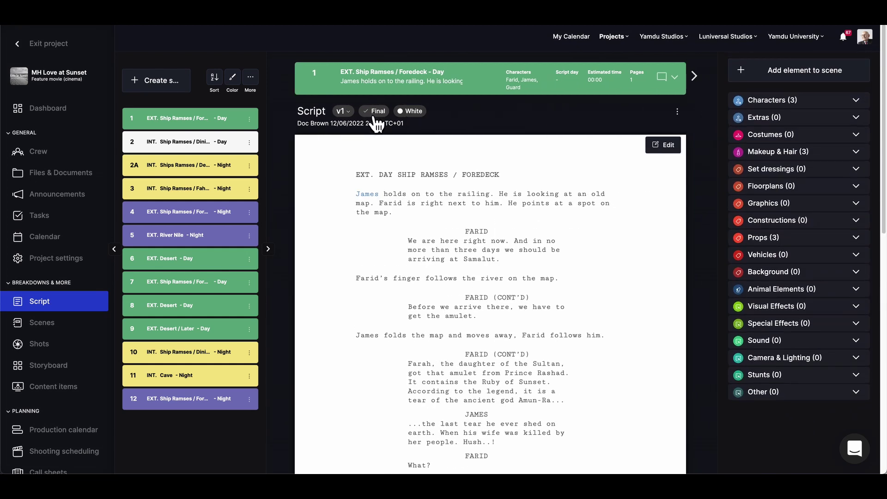
{"action": "left_click", "coordinate": [349, 113]}
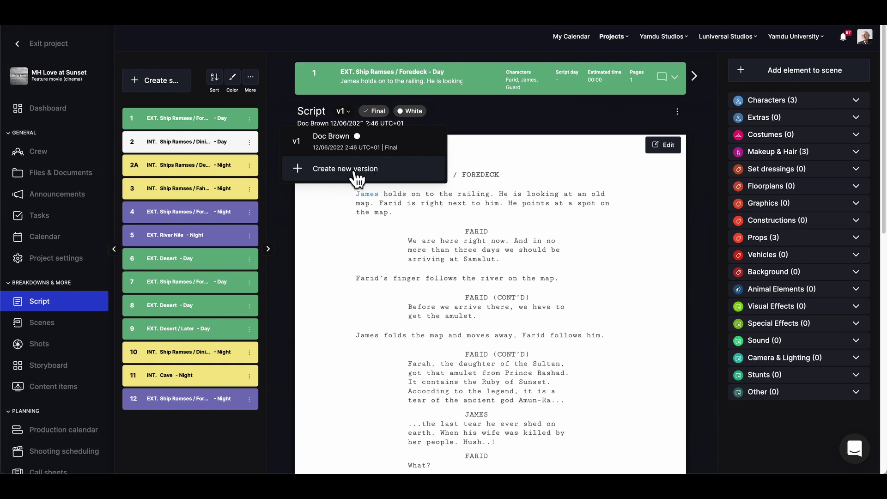
{"action": "left_click", "coordinate": [284, 202]}
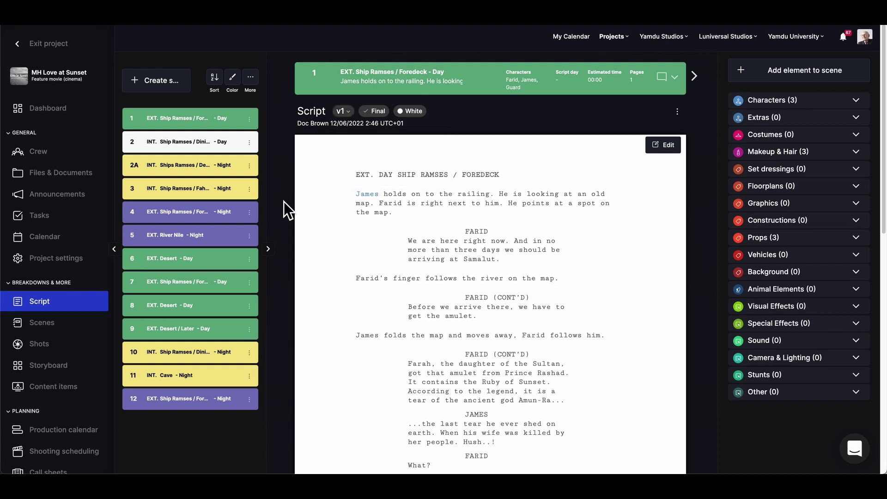
Open the script status settings and read the Personal draft, Draft, In progress and Final descriptions.
{"action": "left_click", "coordinate": [379, 112]}
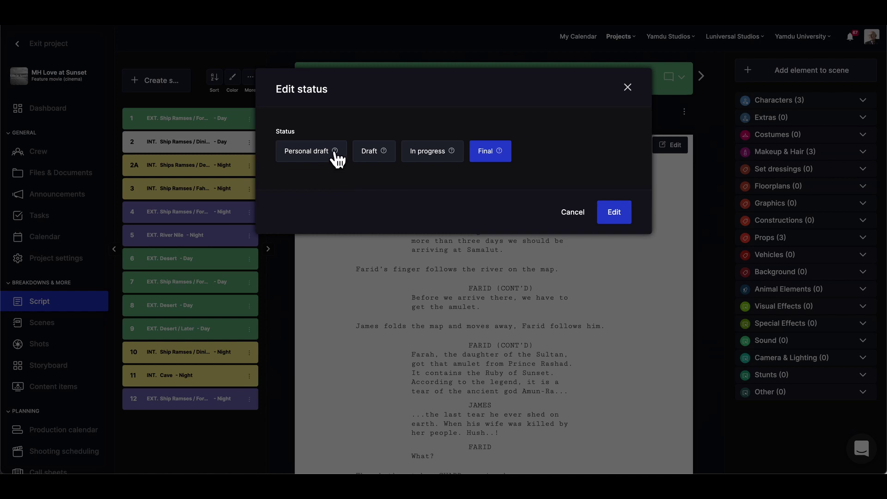
{"action": "mouse_move", "coordinate": [335, 151]}
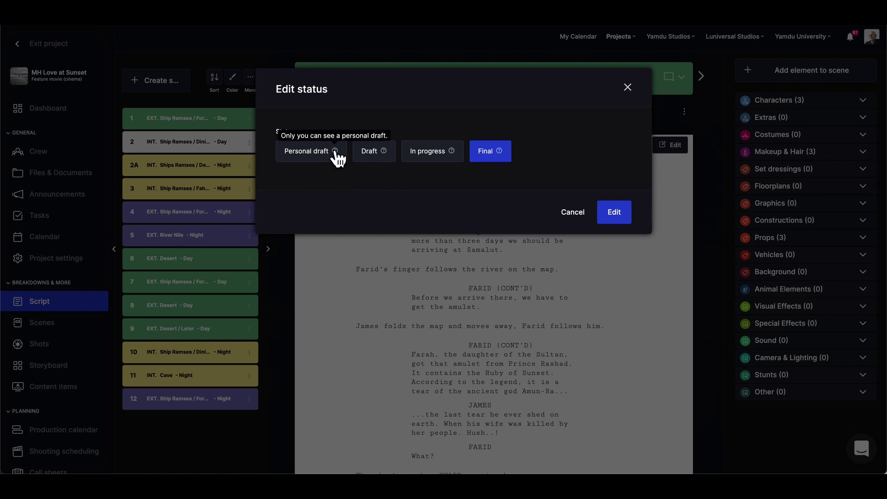
{"action": "mouse_move", "coordinate": [384, 152]}
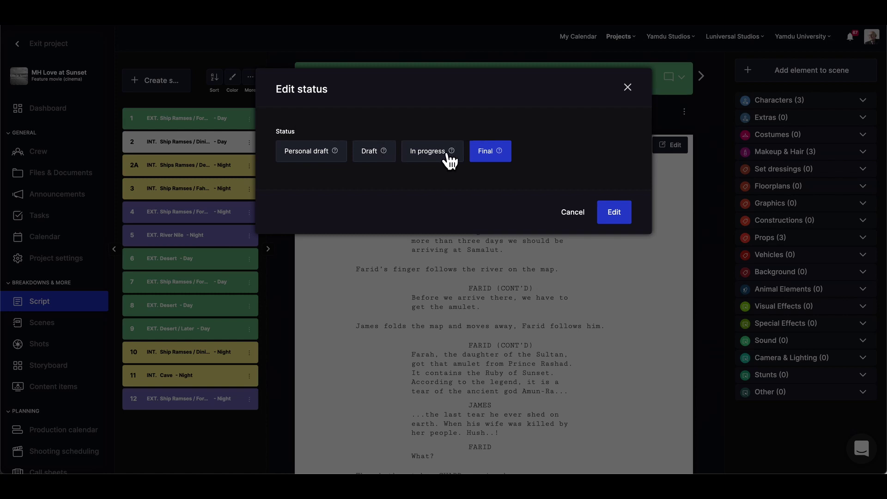
{"action": "mouse_move", "coordinate": [452, 153]}
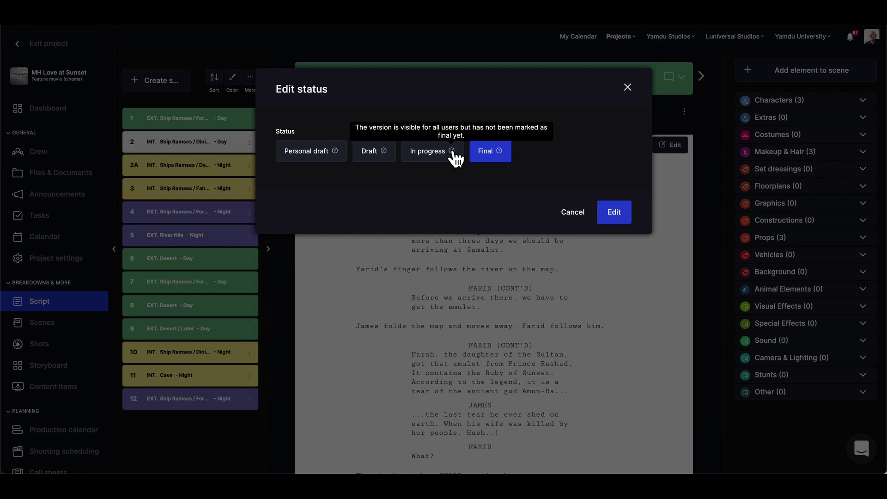
{"action": "mouse_move", "coordinate": [500, 153]}
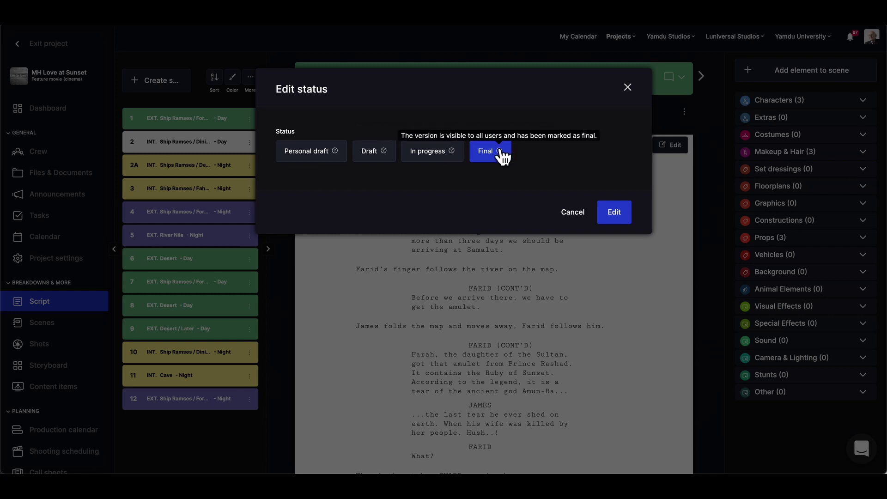
{"action": "left_click", "coordinate": [628, 88]}
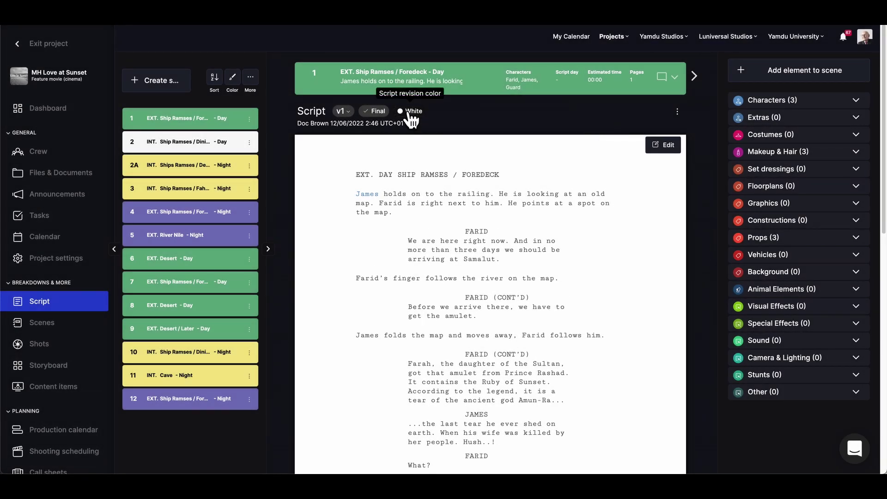
{"action": "left_click", "coordinate": [411, 113]}
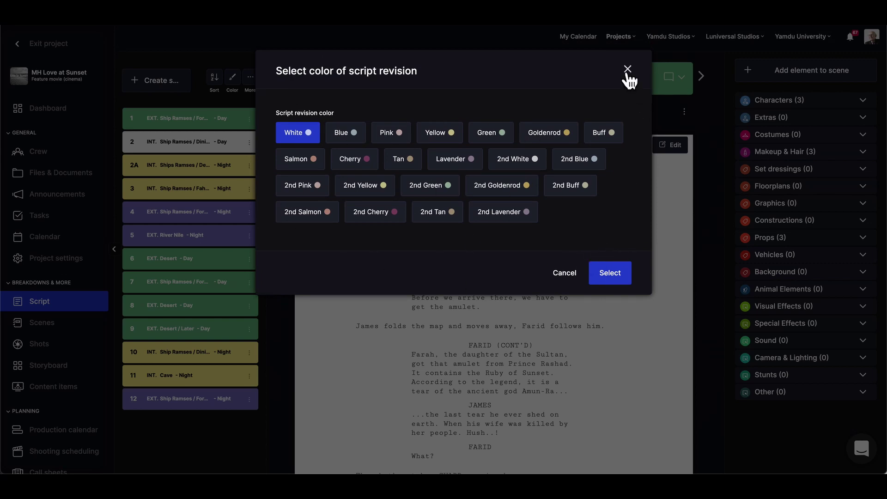
{"action": "left_click", "coordinate": [628, 70]}
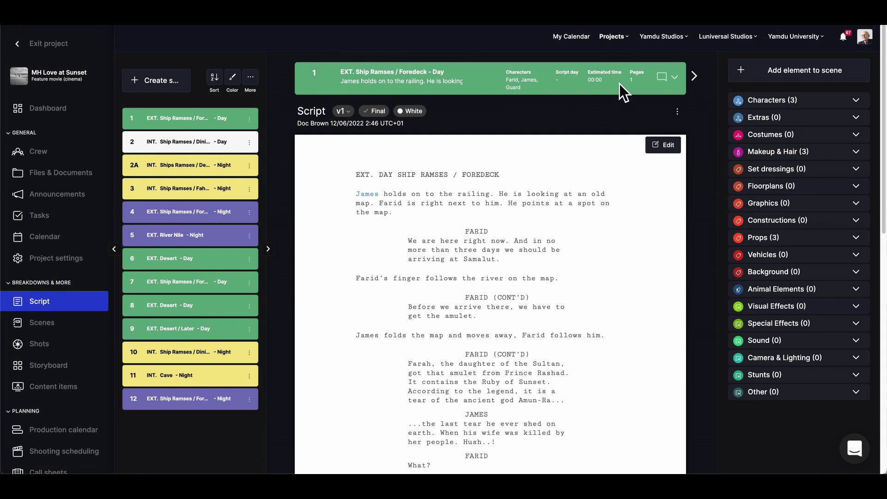
Expand scene 1's details, edit its description and add the production note 'This is a note.'.
{"action": "left_click", "coordinate": [675, 77]}
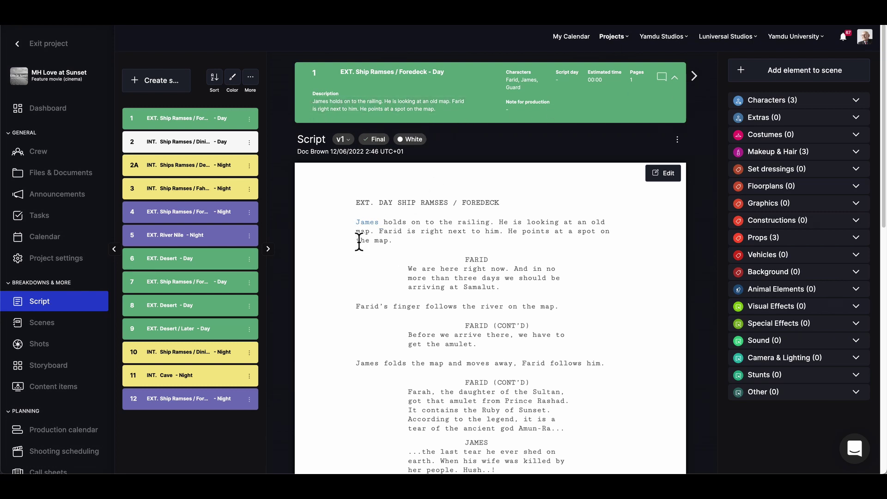
{"action": "left_click", "coordinate": [451, 113]}
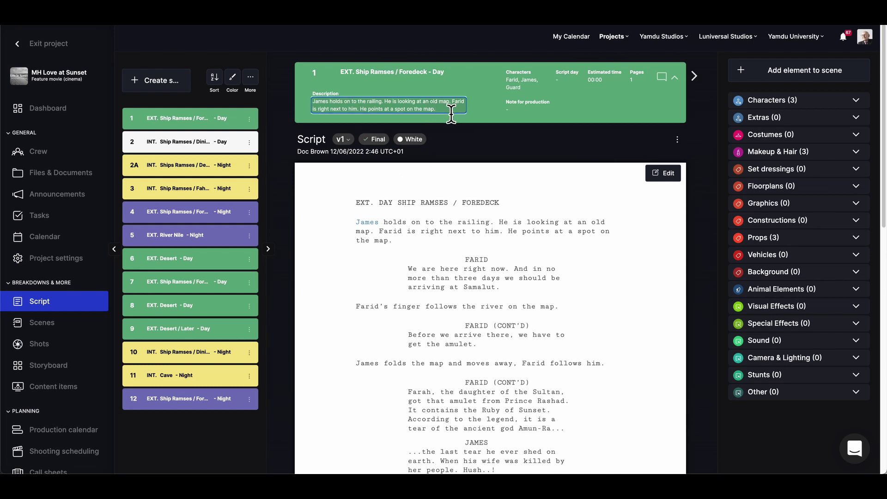
{"action": "type", "text": "as"}
{"action": "left_click", "coordinate": [512, 112]}
{"action": "type", "text": "This is a note."}
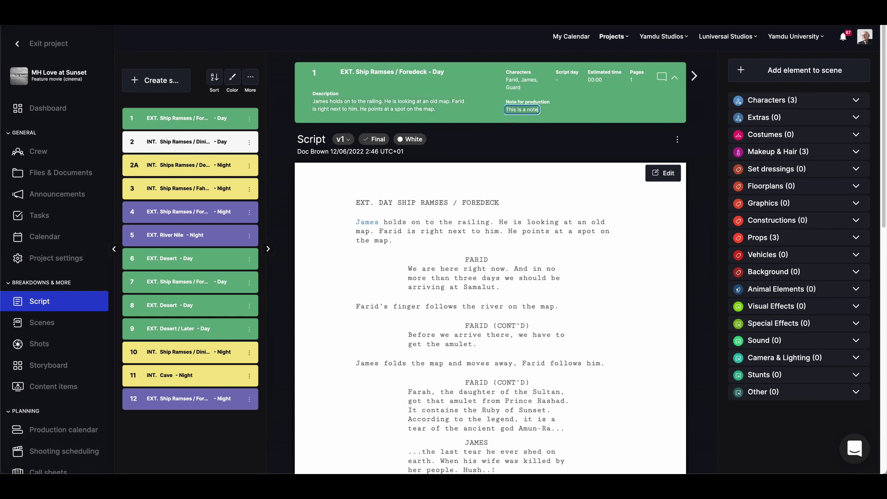
{"action": "left_click", "coordinate": [661, 99]}
{"action": "left_click", "coordinate": [662, 76]}
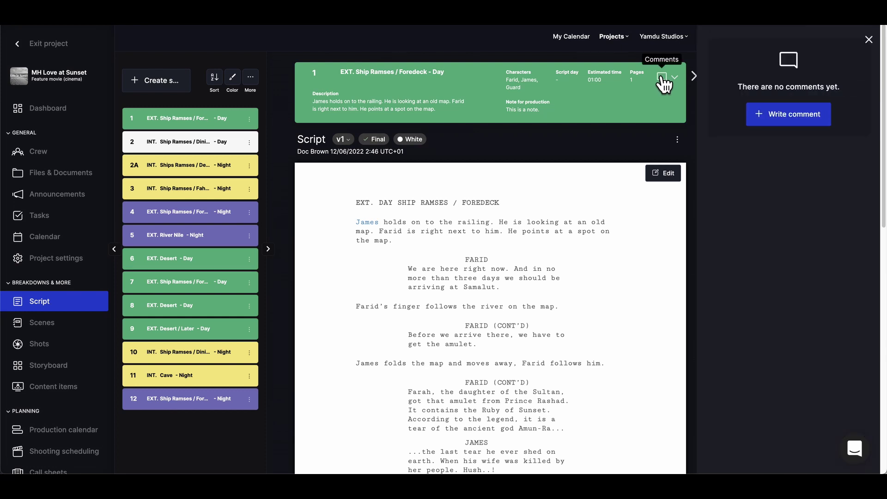
{"action": "left_click", "coordinate": [793, 119]}
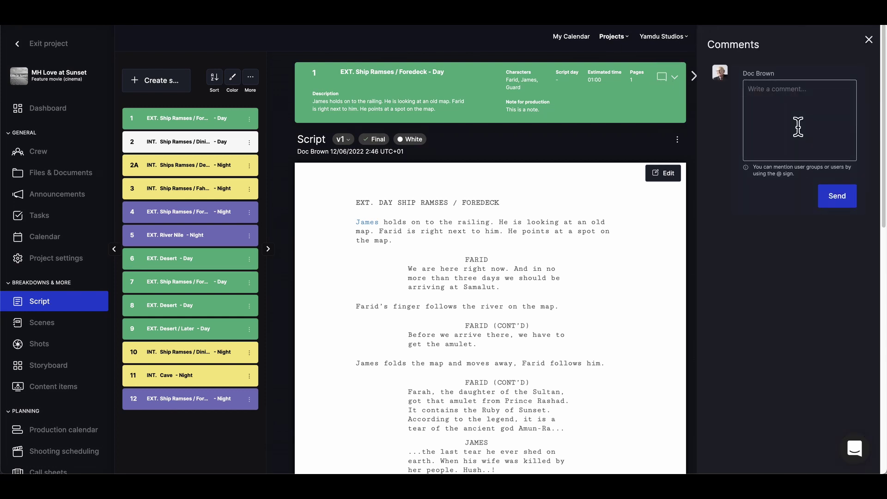
{"action": "type", "text": "@Malr"}
{"action": "key", "text": "BackSpace"}
{"action": "key", "text": "BackSpace"}
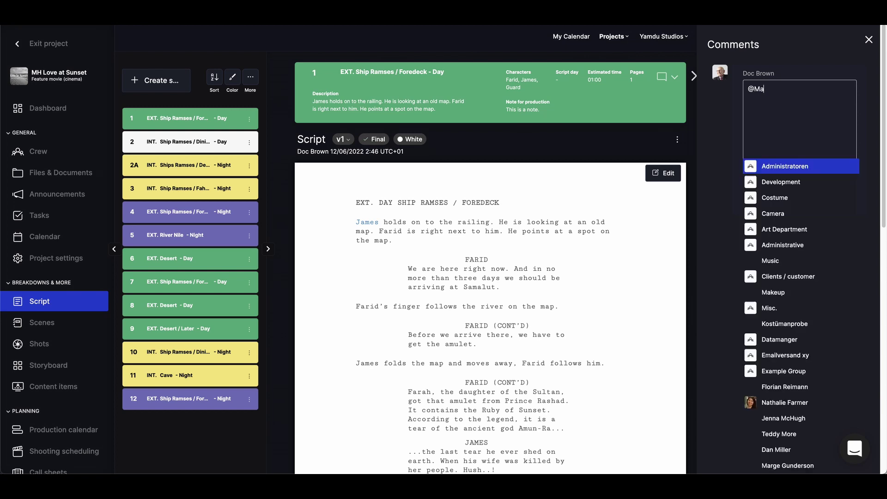
{"action": "type", "text": "rty"}
{"action": "left_click", "coordinate": [786, 165]}
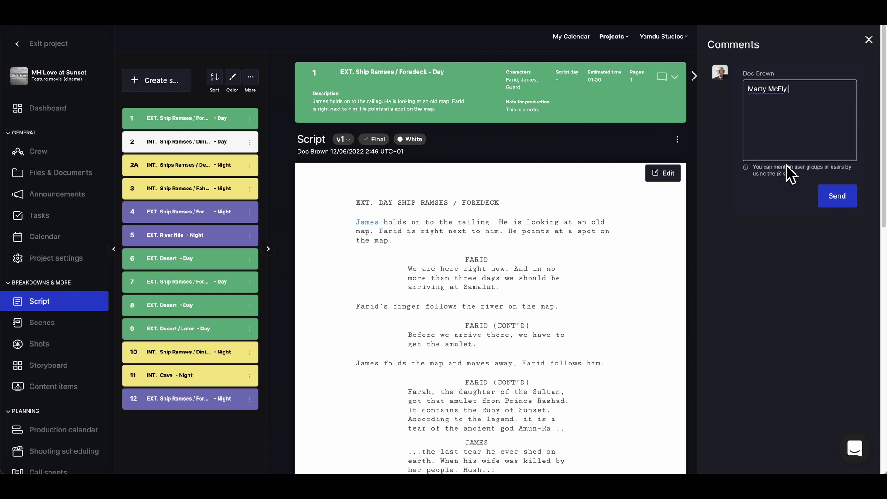
{"action": "type", "text": "What do you think?"}
{"action": "left_click", "coordinate": [839, 204]}
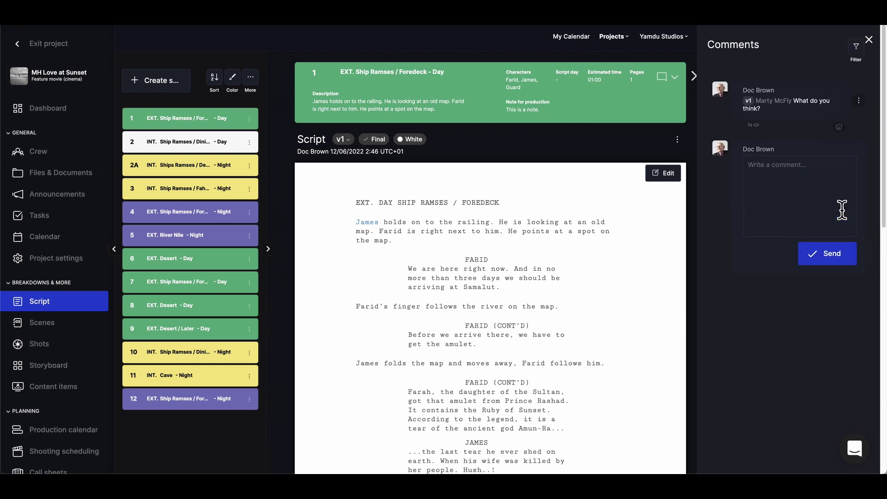
Close comments and check scene 1's props, characters Farid, James, Guard, and empty costumes.
{"action": "left_click", "coordinate": [869, 41]}
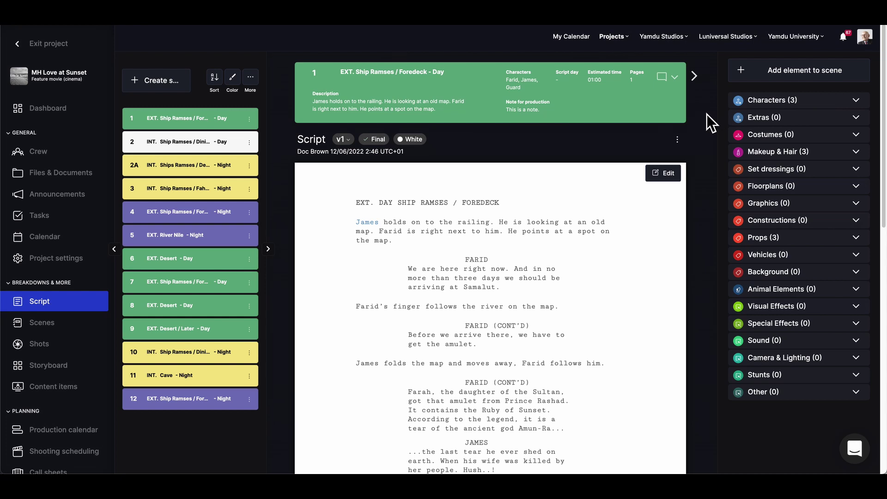
{"action": "left_click", "coordinate": [857, 238]}
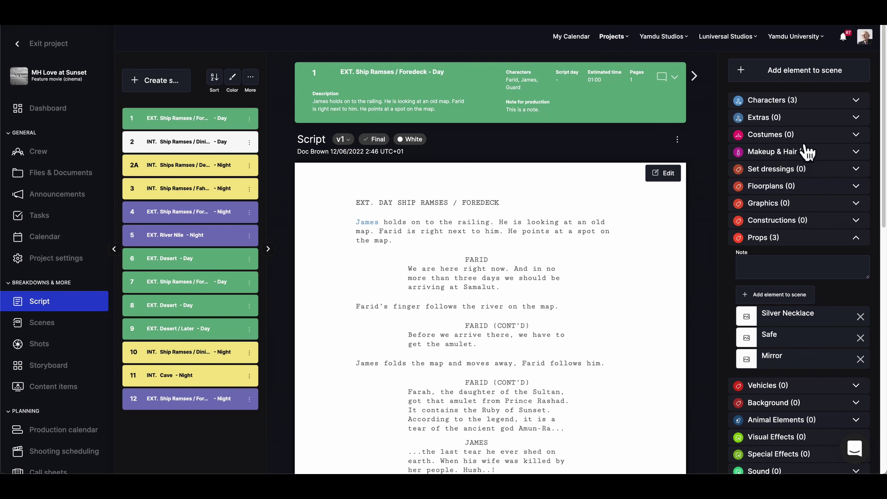
{"action": "left_click", "coordinate": [805, 105]}
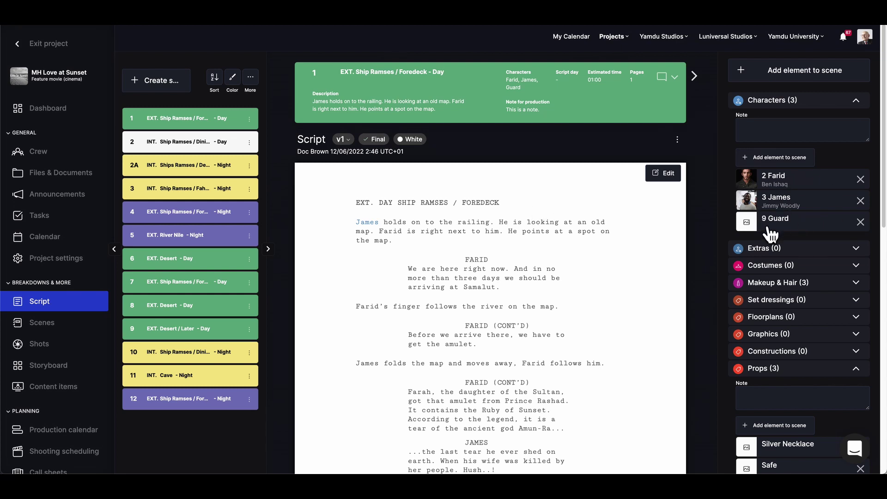
{"action": "left_click", "coordinate": [814, 267]}
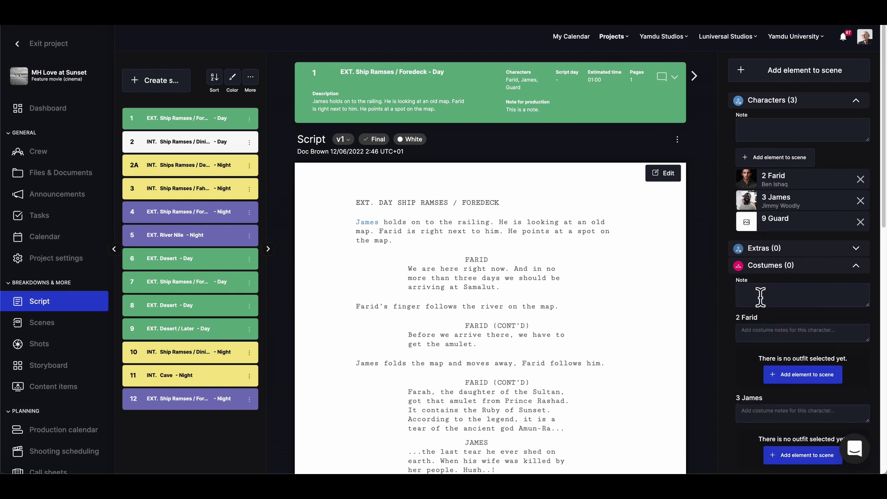
{"action": "scroll", "coordinate": [800, 319], "scroll_direction": "down", "scroll_amount": 2}
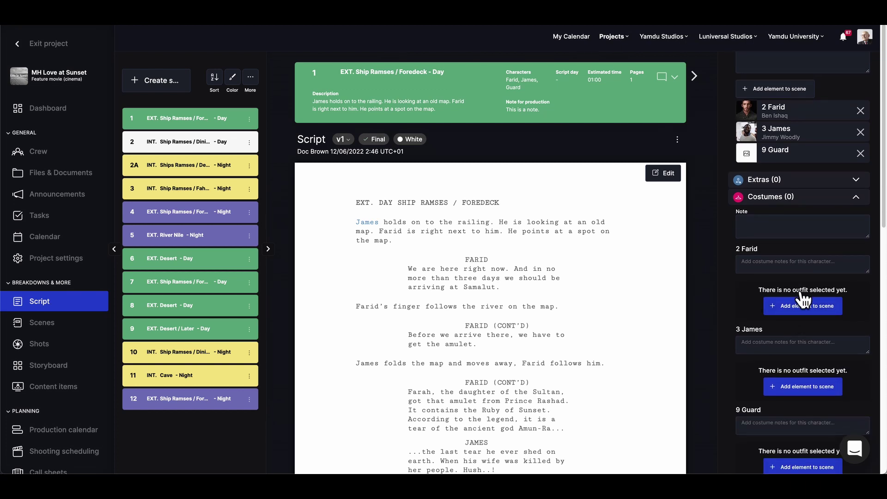
{"action": "scroll", "coordinate": [733, 287], "scroll_direction": "down", "scroll_amount": 1}
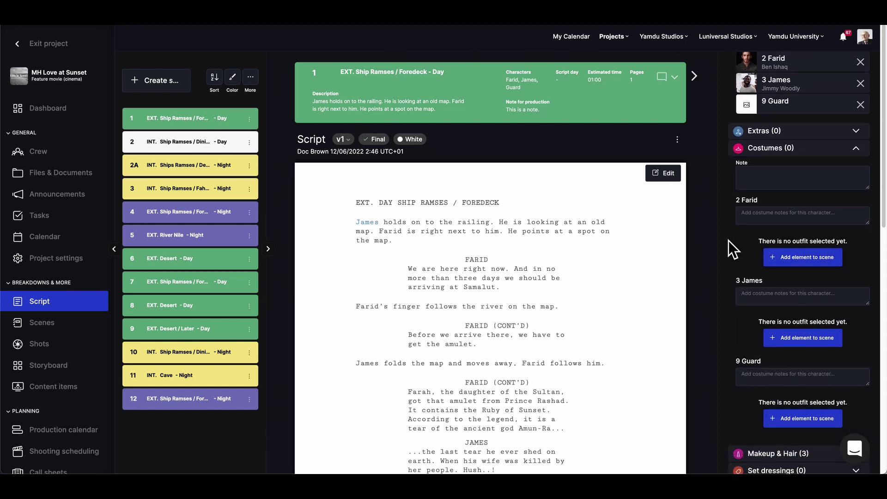
{"action": "left_click", "coordinate": [813, 150]}
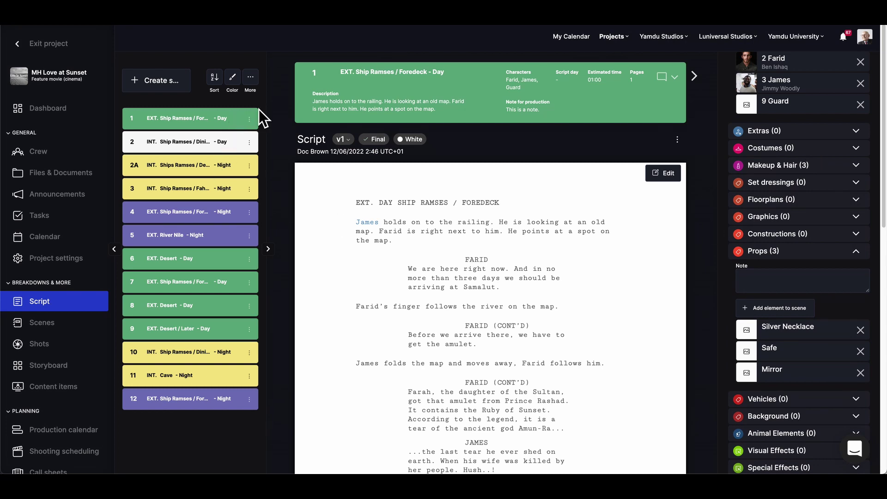
Open and dismiss scene 1's options, then expand and collapse the detailed scene list.
{"action": "left_click", "coordinate": [250, 118]}
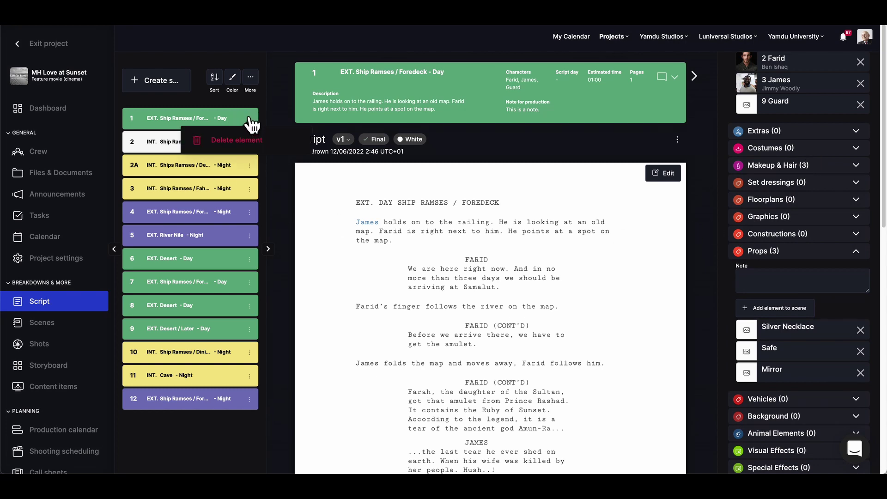
{"action": "left_click", "coordinate": [251, 121]}
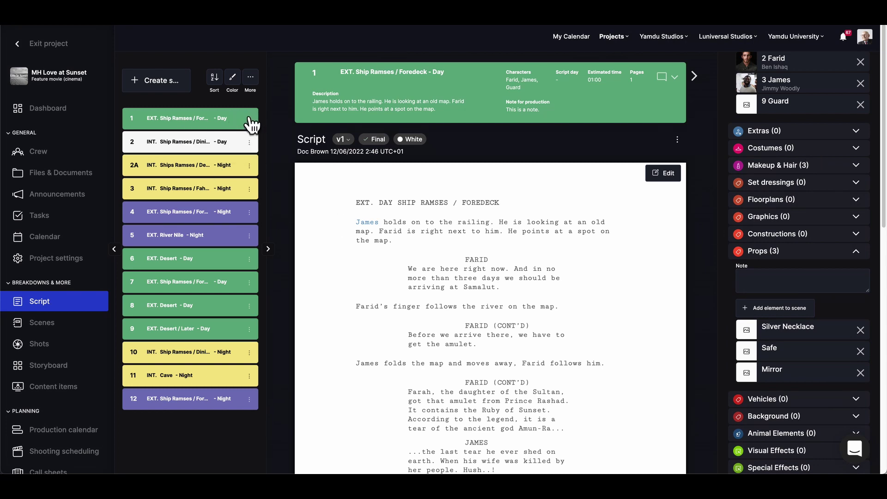
{"action": "left_click", "coordinate": [267, 251]}
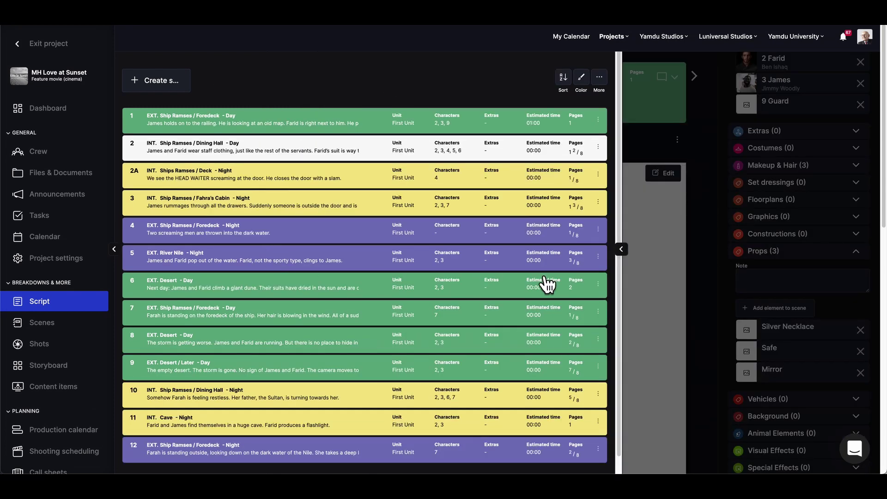
{"action": "left_click", "coordinate": [621, 250]}
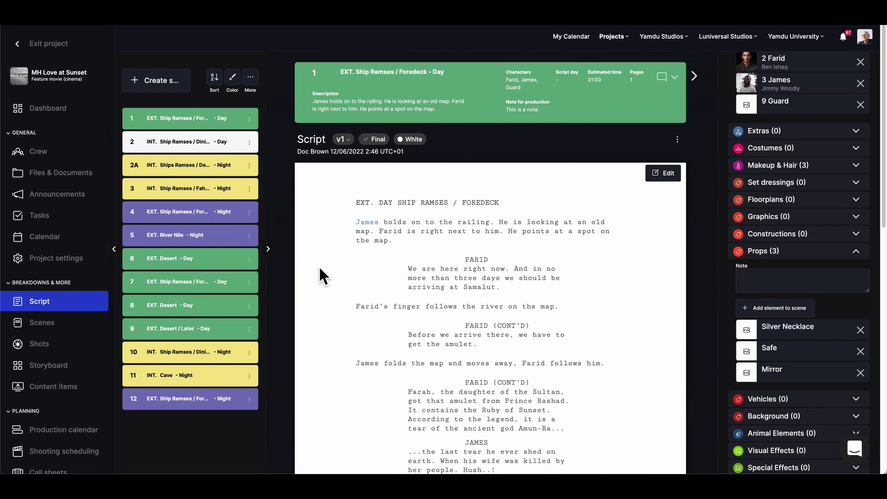
Step to scene 2 and back to scene 1, then open the script's ⋮ options menu.
{"action": "left_click", "coordinate": [695, 76]}
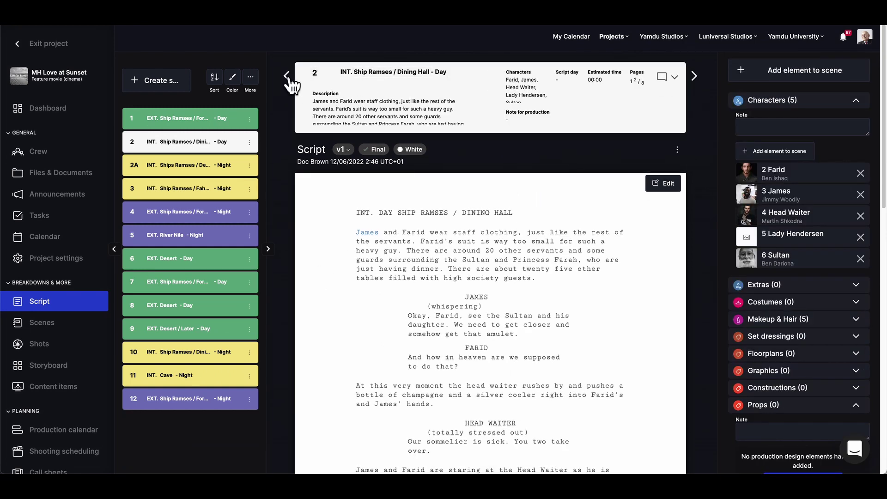
{"action": "left_click", "coordinate": [290, 78]}
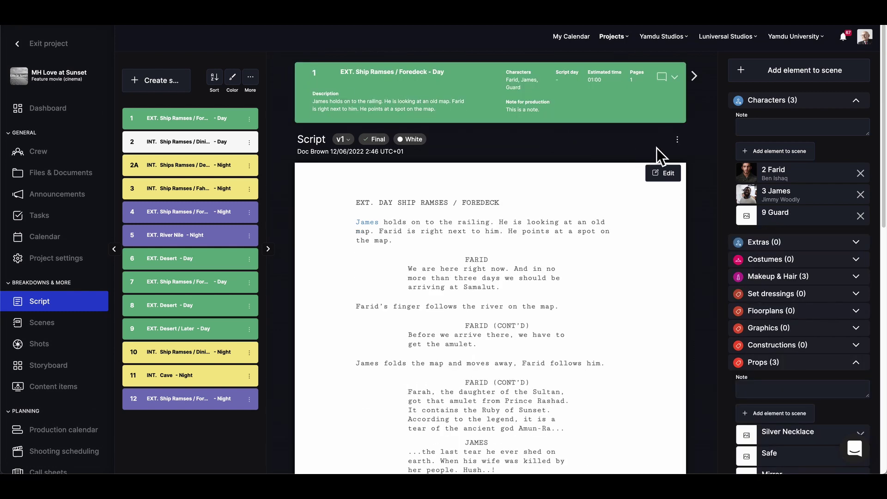
{"action": "left_click", "coordinate": [678, 140]}
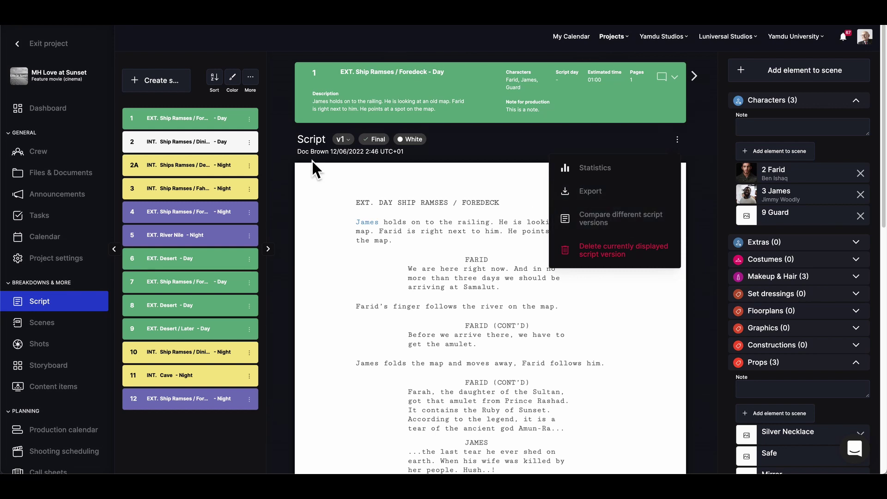
Create script version v2 and add a JAMES line 'Hi!' after Farid's first speech.
{"action": "left_click", "coordinate": [341, 140]}
{"action": "left_click", "coordinate": [354, 197]}
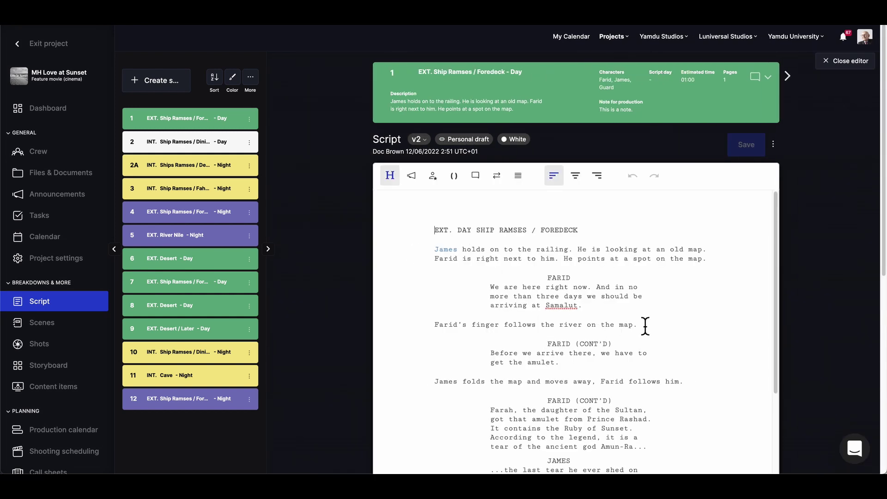
{"action": "left_click", "coordinate": [620, 313]}
{"action": "key", "text": "Return"}
{"action": "key", "text": "Tab"}
{"action": "key", "text": "Tab"}
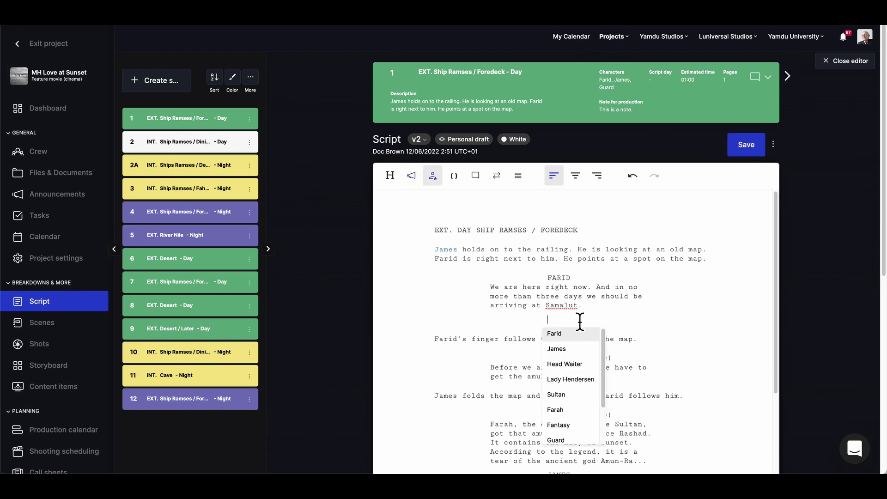
{"action": "left_click", "coordinate": [562, 349]}
{"action": "key", "text": "Tab"}
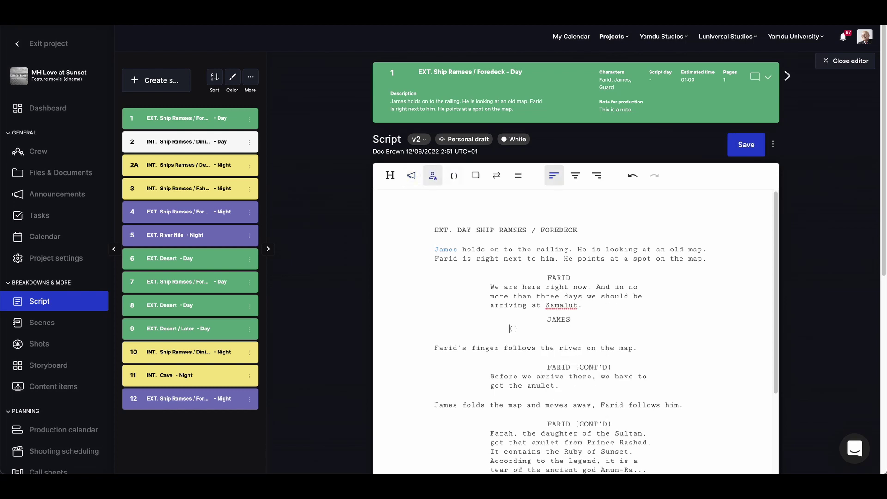
{"action": "key", "text": "Tab"}
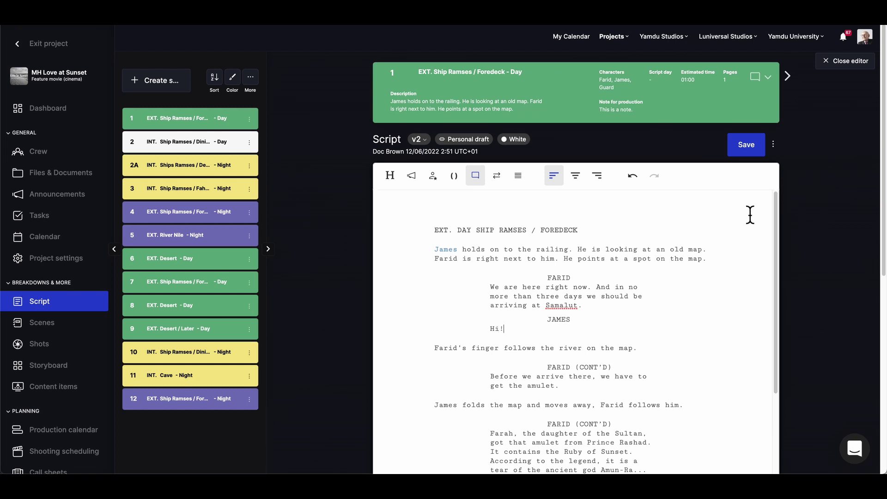
Save v2, close the editor, and compare it side by side against v1.
{"action": "left_click", "coordinate": [748, 151]}
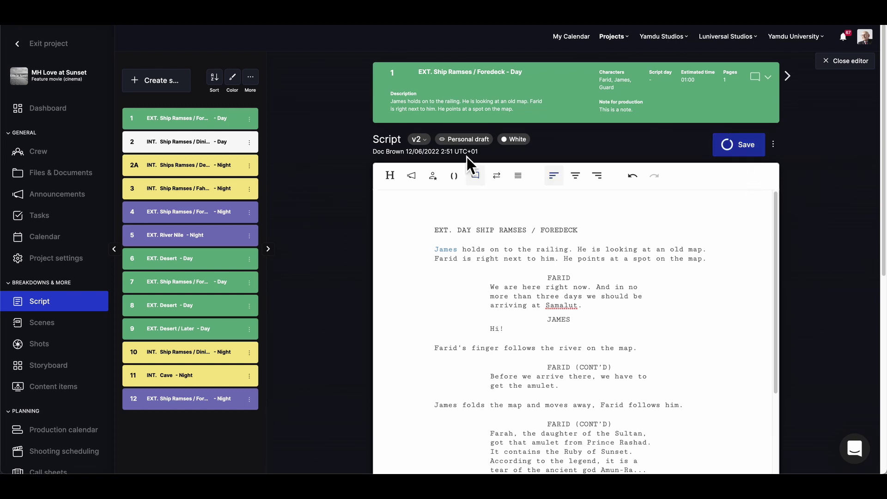
{"action": "left_click", "coordinate": [835, 67]}
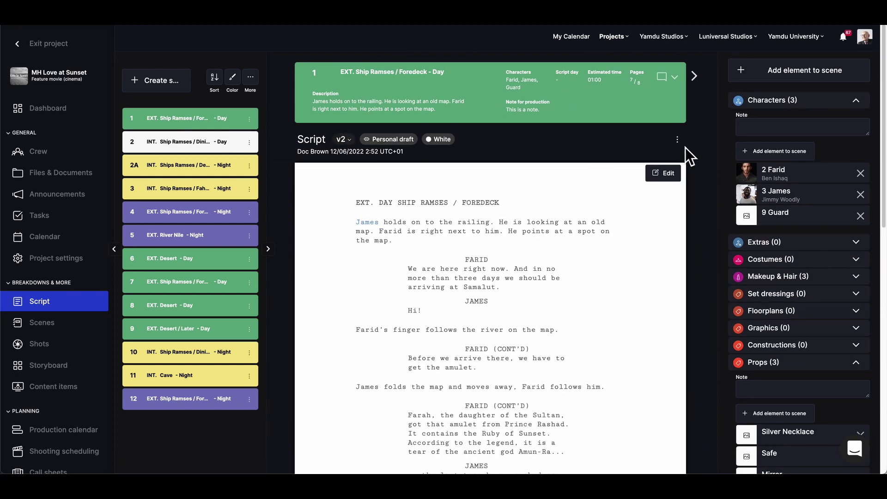
{"action": "left_click", "coordinate": [678, 140]}
{"action": "left_click", "coordinate": [630, 223]}
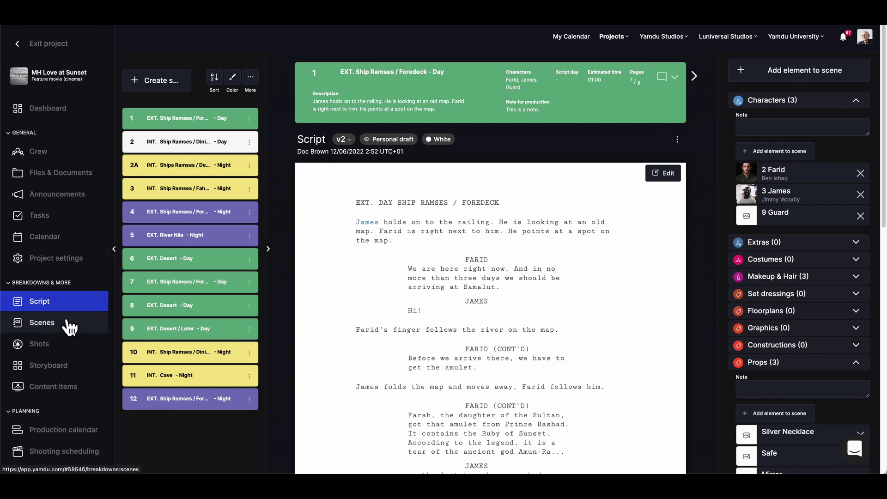
In the Scenes list, give scenes 1 and 2 script day 1 and scene 2A script day 4.
{"action": "left_click", "coordinate": [86, 329]}
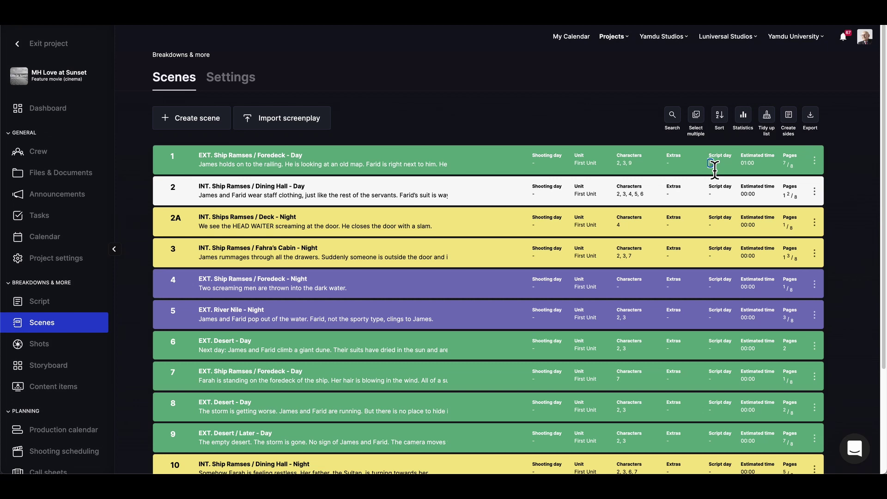
{"action": "type", "text": "1"}
{"action": "left_click", "coordinate": [710, 193]}
{"action": "type", "text": "1"}
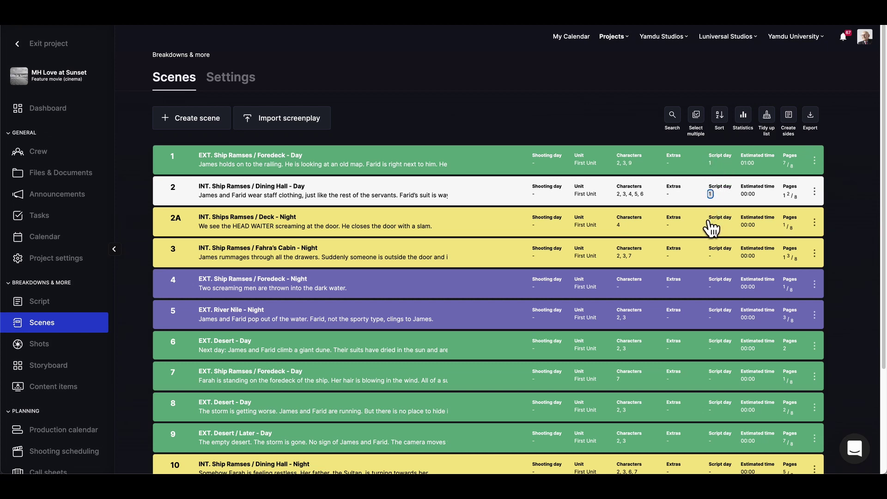
{"action": "type", "text": "4"}
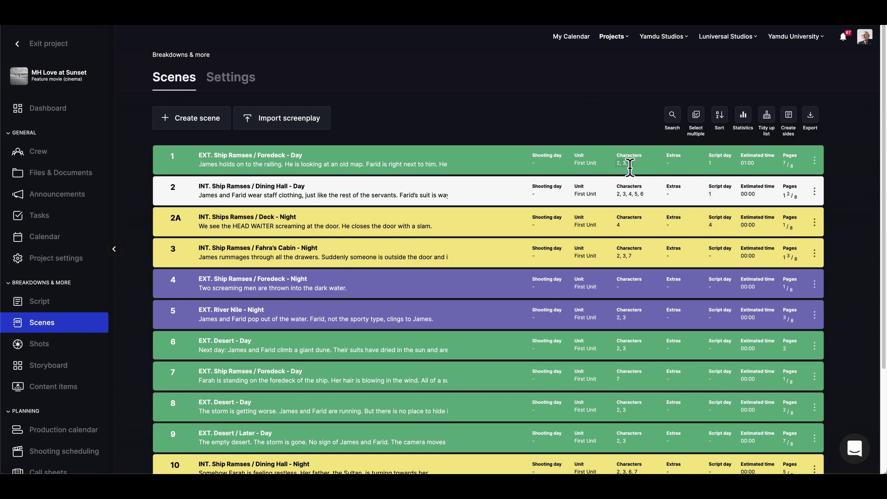
Check scene 1's characters and extras, then assign scene 1 to the 2nd Unit.
{"action": "left_click", "coordinate": [630, 174]}
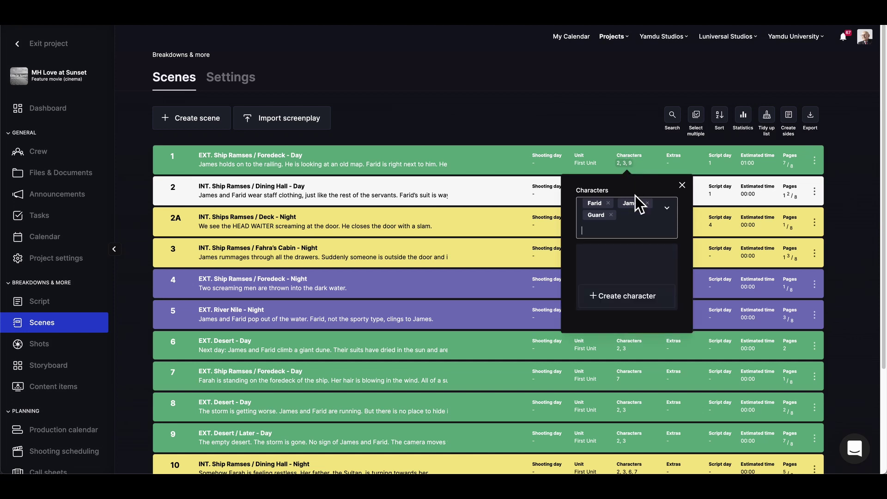
{"action": "left_click", "coordinate": [682, 185]}
{"action": "left_click", "coordinate": [674, 169]}
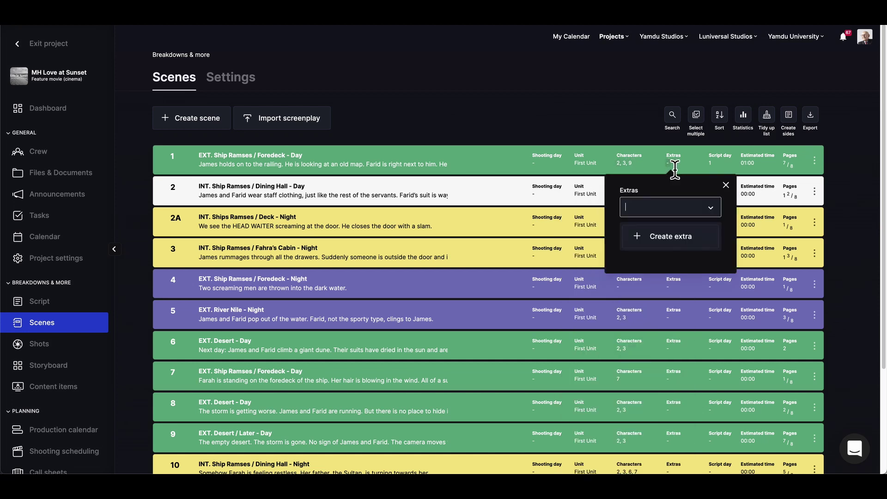
{"action": "left_click", "coordinate": [729, 186]}
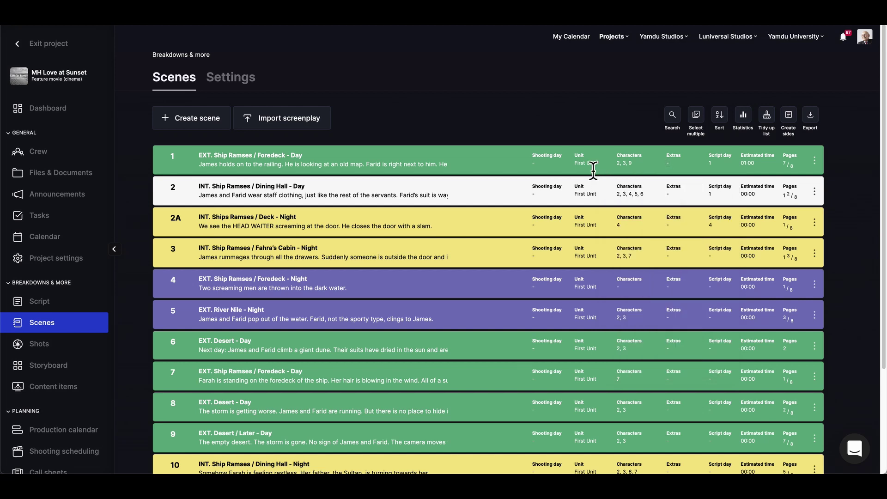
{"action": "left_click", "coordinate": [592, 168]}
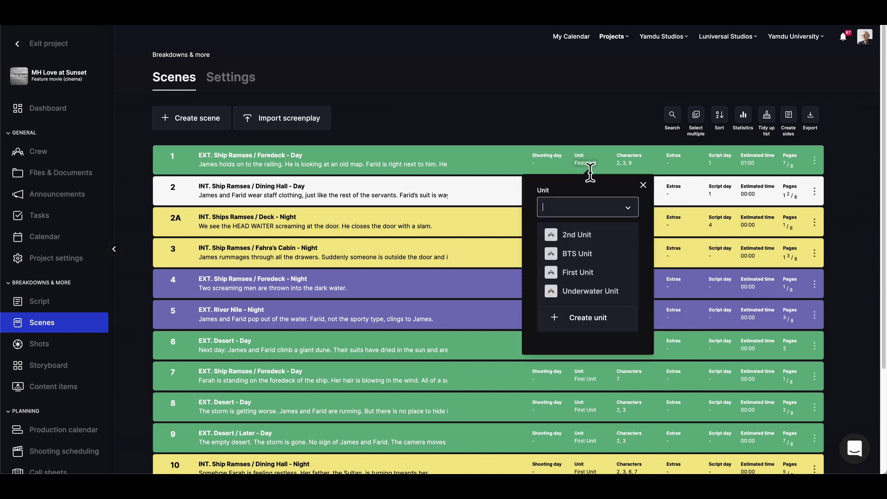
{"action": "left_click", "coordinate": [584, 238]}
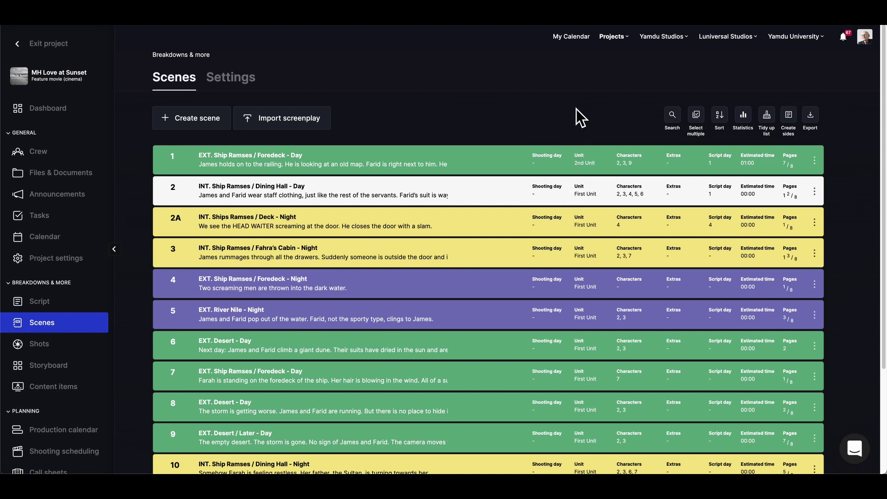
Open scene 1's detail page (DAY-EXT., Ship Ramses / Foredeck, 2nd Unit) and scroll its panels.
{"action": "left_click", "coordinate": [816, 161]}
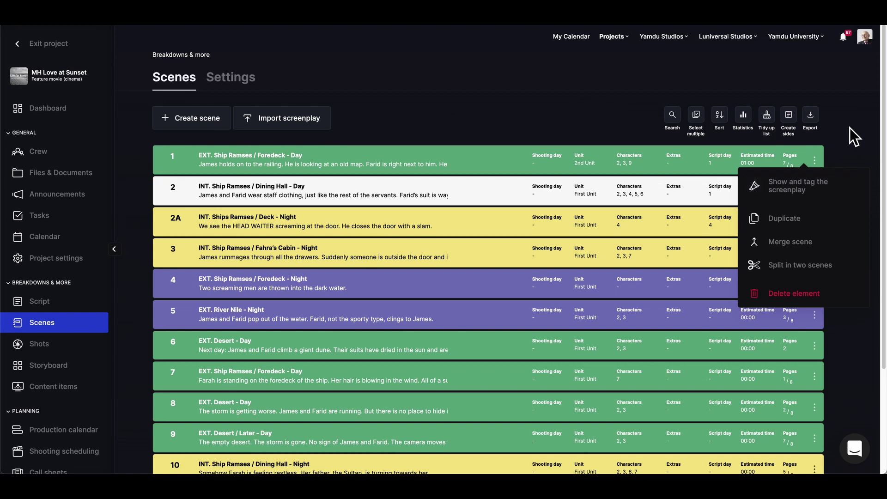
{"action": "left_click", "coordinate": [510, 162]}
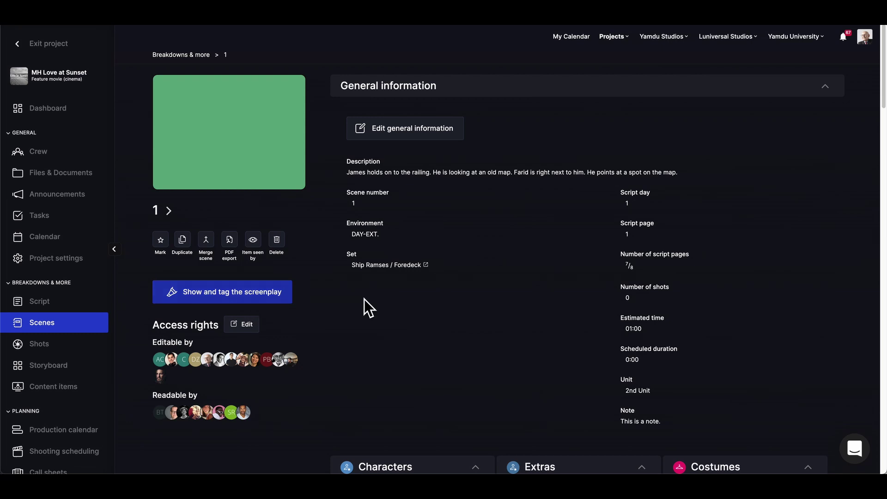
{"action": "scroll", "coordinate": [462, 306], "scroll_direction": "down", "scroll_amount": 8}
{"action": "scroll", "coordinate": [463, 310], "scroll_direction": "down", "scroll_amount": 7}
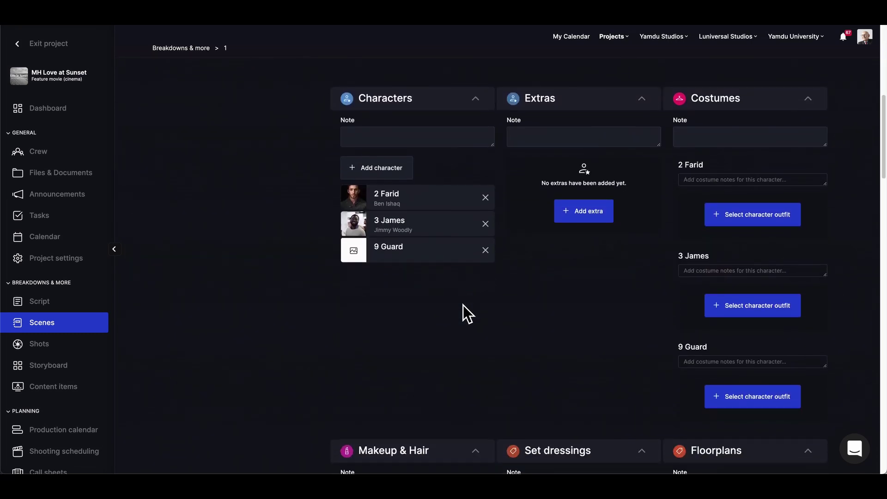
{"action": "scroll", "coordinate": [463, 310], "scroll_direction": "up", "scroll_amount": 10}
{"action": "scroll", "coordinate": [463, 308], "scroll_direction": "up", "scroll_amount": 5}
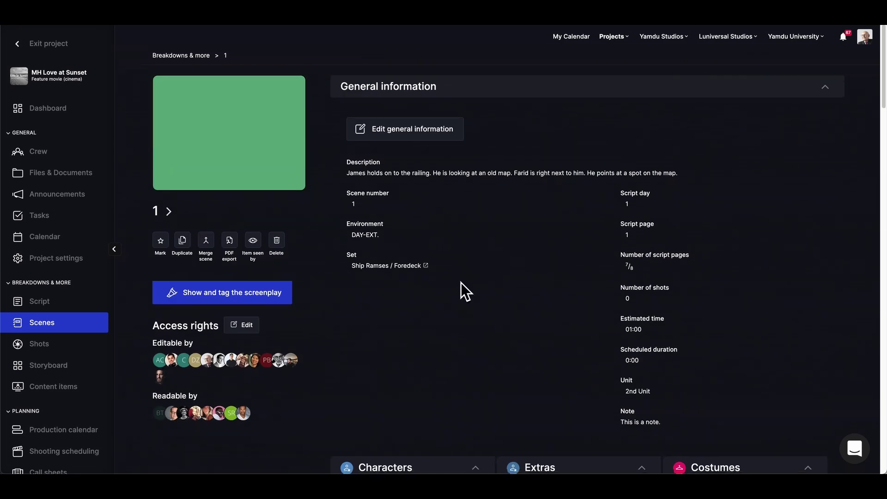
Make scene 1's general information editable and scroll through the form.
{"action": "left_click", "coordinate": [397, 130]}
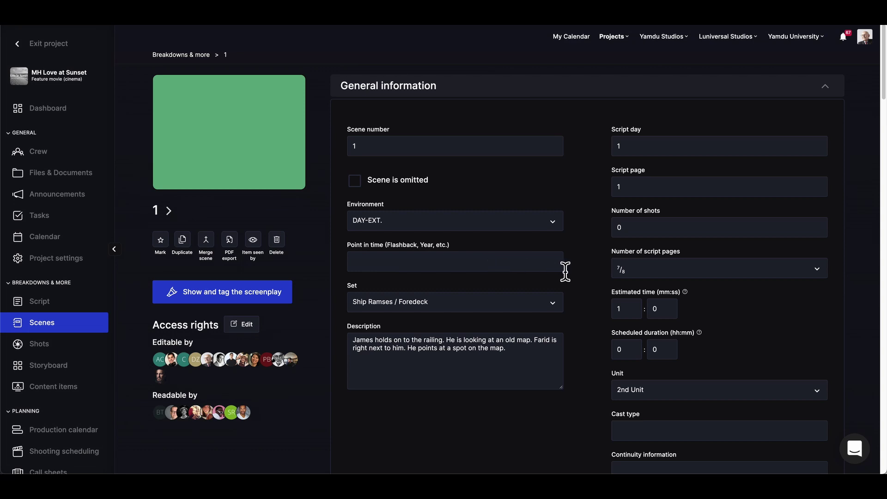
{"action": "scroll", "coordinate": [581, 279], "scroll_direction": "down", "scroll_amount": 4}
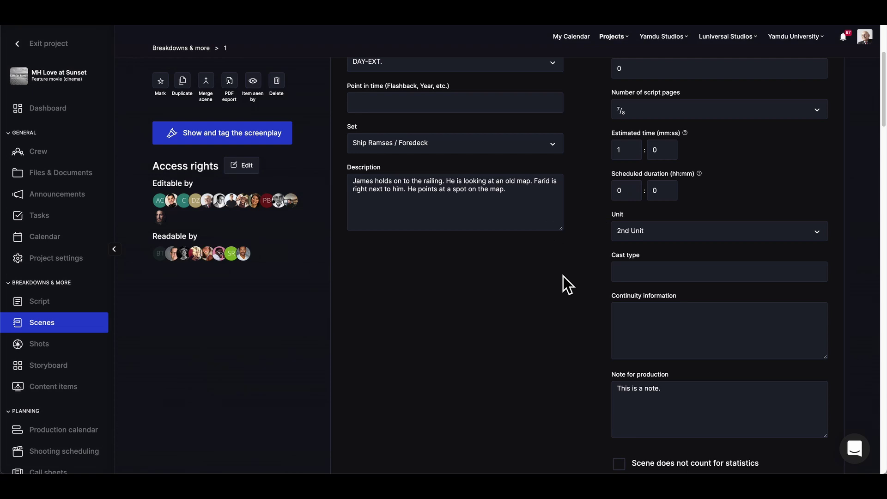
{"action": "scroll", "coordinate": [563, 276], "scroll_direction": "down", "scroll_amount": 2}
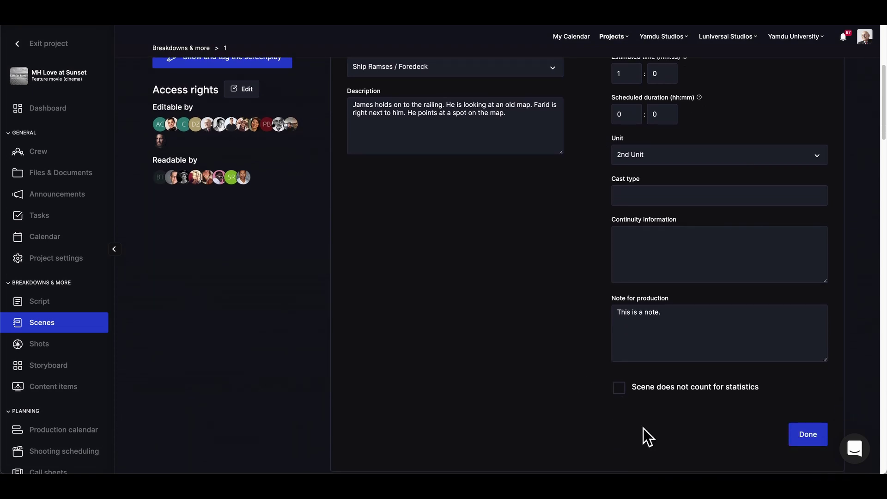
{"action": "scroll", "coordinate": [712, 416], "scroll_direction": "up", "scroll_amount": 4}
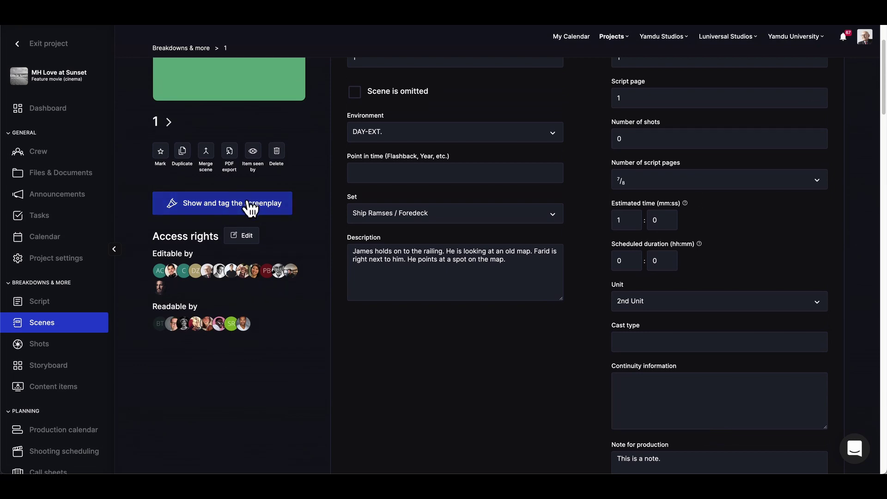
View scene 1's tagged screenplay, then return via Breakdowns & more to the Scenes list.
{"action": "left_click", "coordinate": [250, 207]}
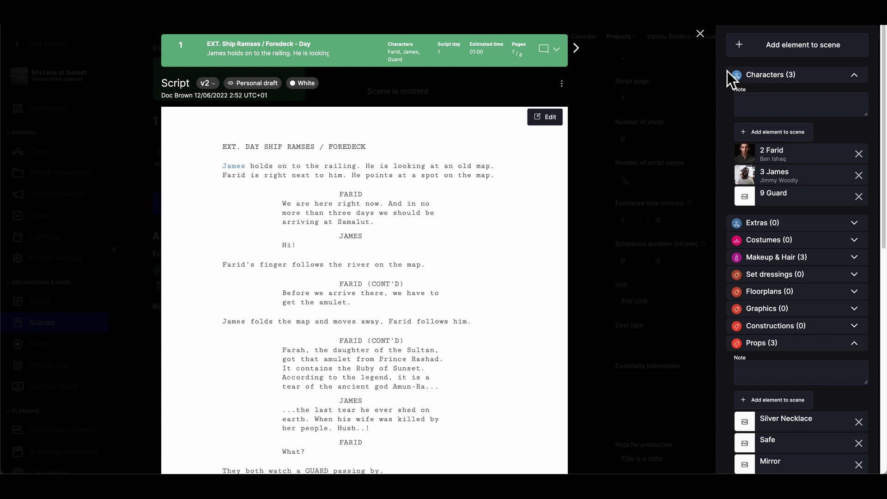
{"action": "left_click", "coordinate": [702, 40]}
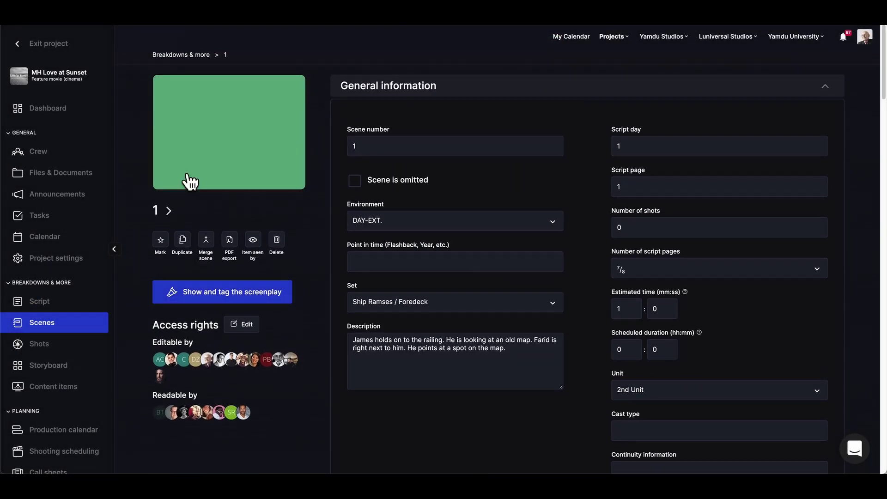
{"action": "left_click", "coordinate": [175, 54]}
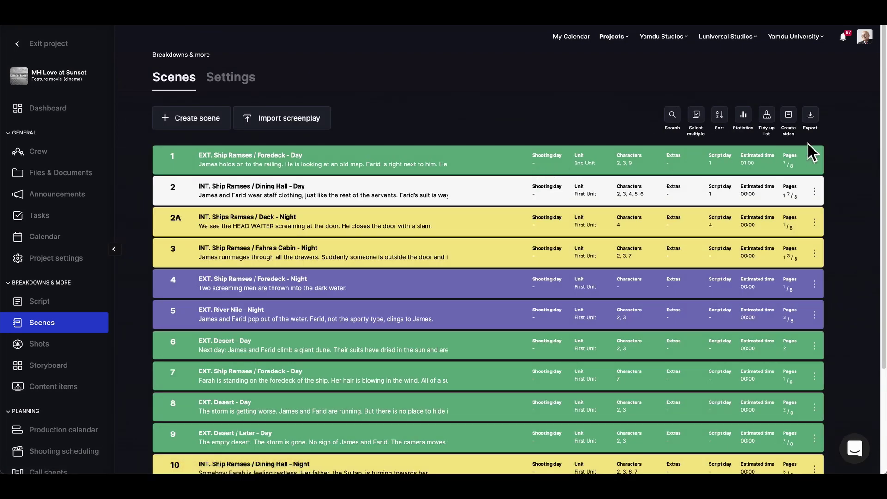
{"action": "left_click", "coordinate": [810, 116]}
{"action": "left_click", "coordinate": [791, 116]}
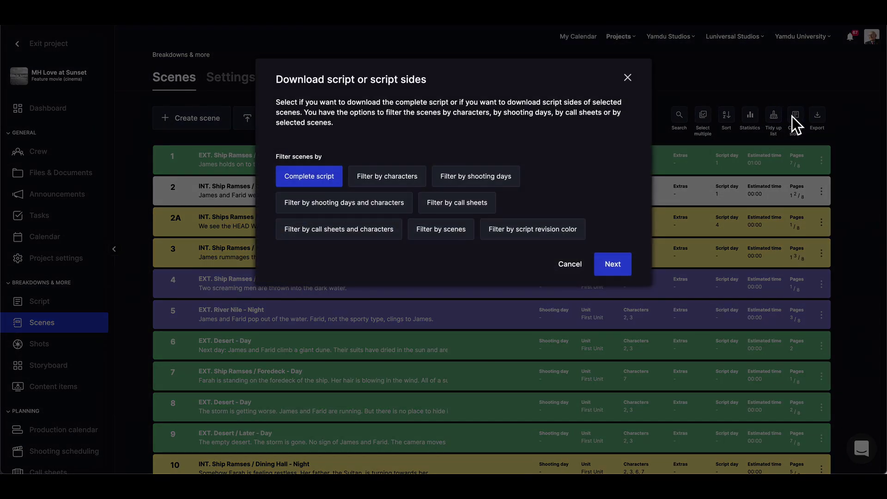
{"action": "left_click", "coordinate": [628, 78]}
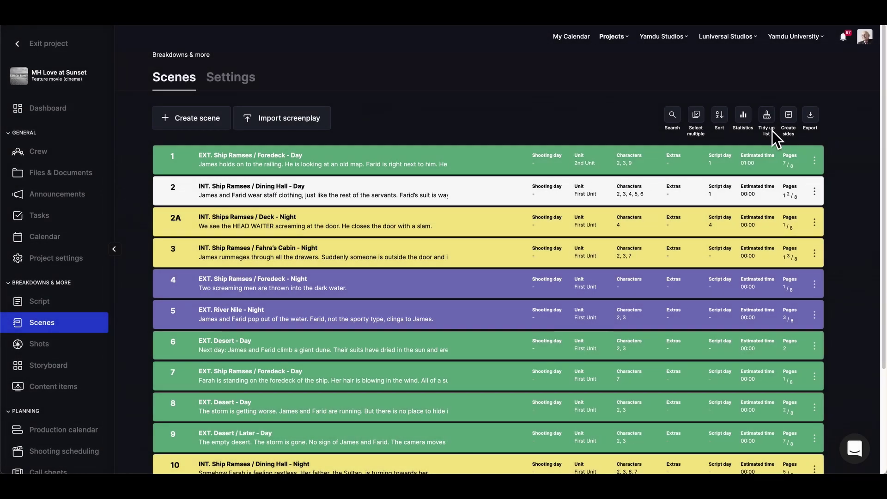
{"action": "left_click", "coordinate": [770, 133]}
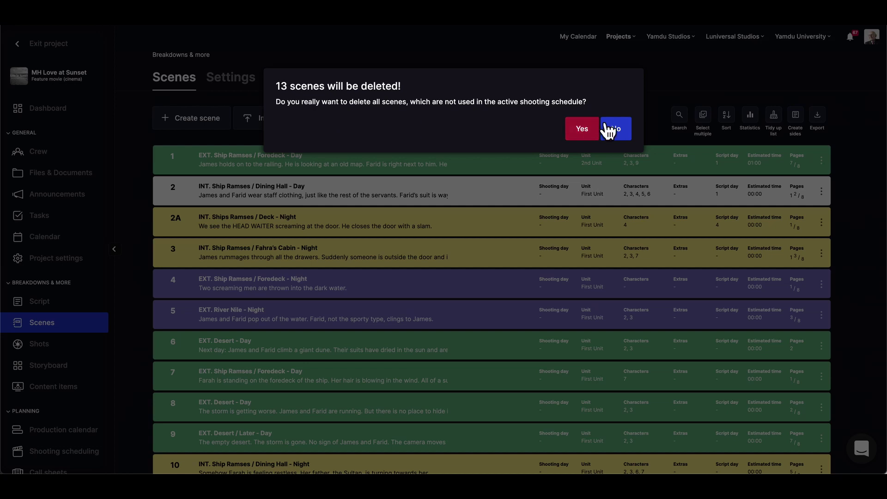
{"action": "left_click", "coordinate": [619, 132]}
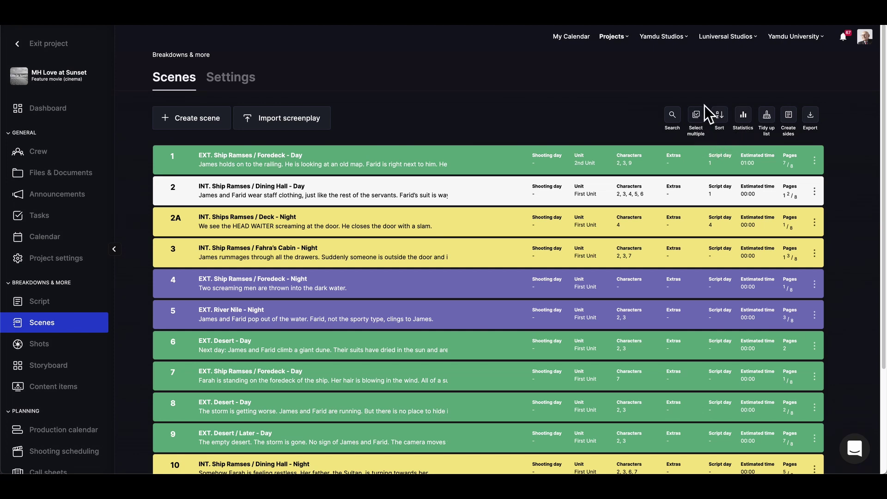
{"action": "left_click", "coordinate": [697, 117]}
{"action": "left_click", "coordinate": [761, 114]}
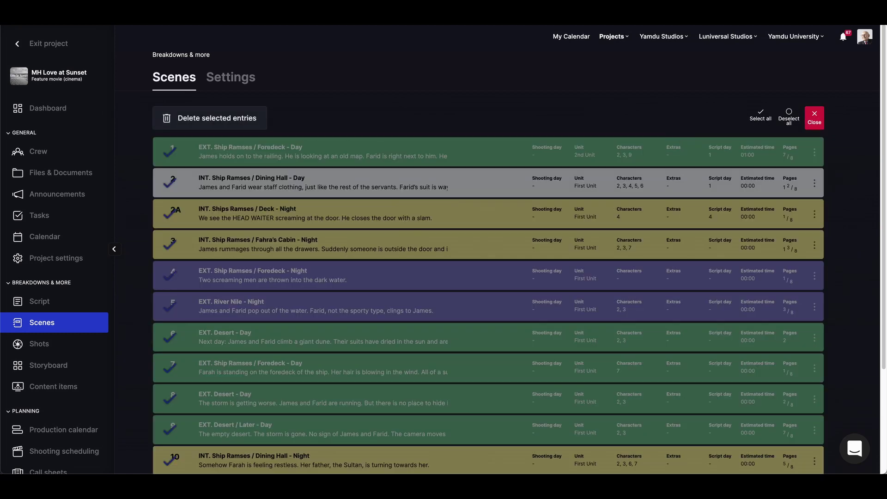
{"action": "left_click", "coordinate": [815, 117]}
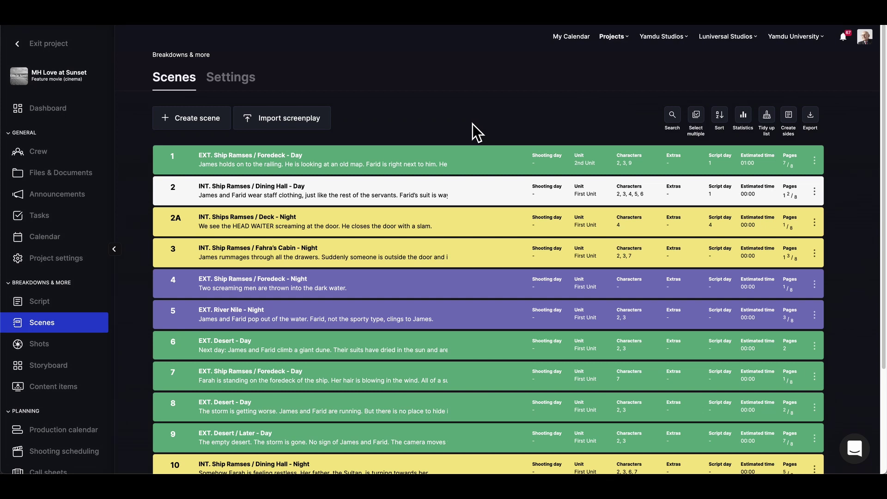
Check scene 1's environment choices, then scroll Scenes Settings down to Environment types.
{"action": "left_click", "coordinate": [207, 155]}
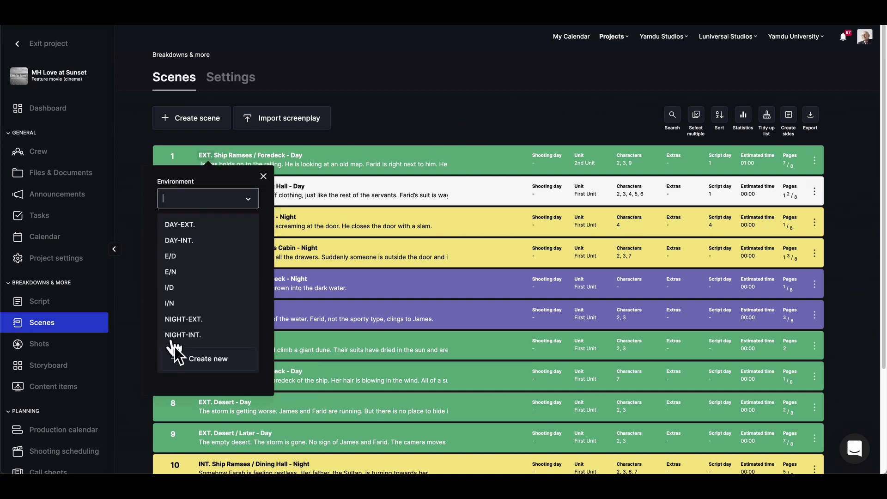
{"action": "left_click", "coordinate": [263, 176]}
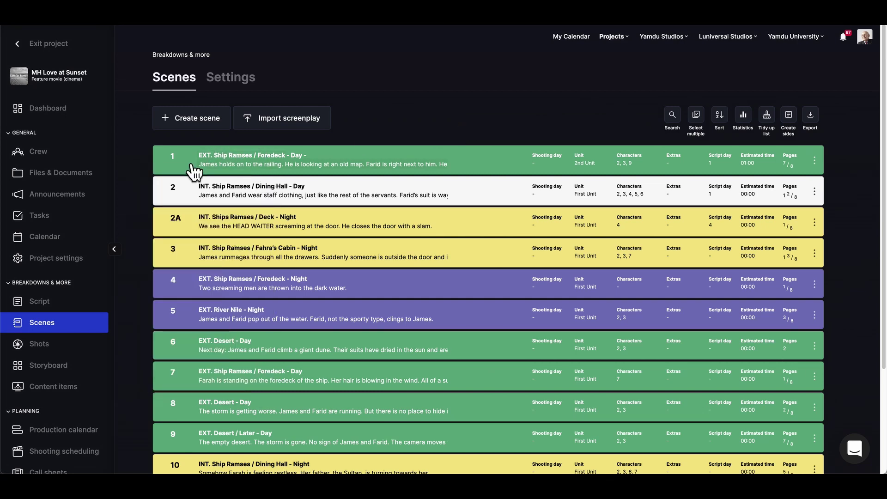
{"action": "left_click", "coordinate": [230, 80]}
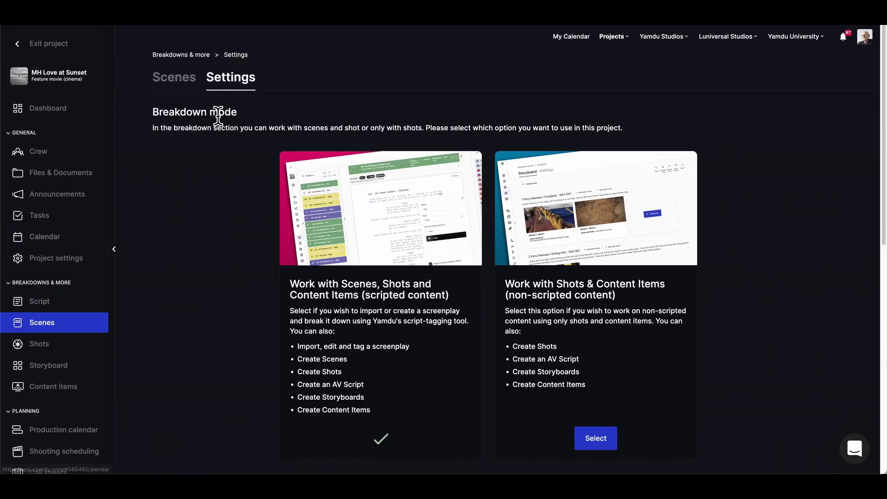
{"action": "scroll", "coordinate": [221, 193], "scroll_direction": "down", "scroll_amount": 8}
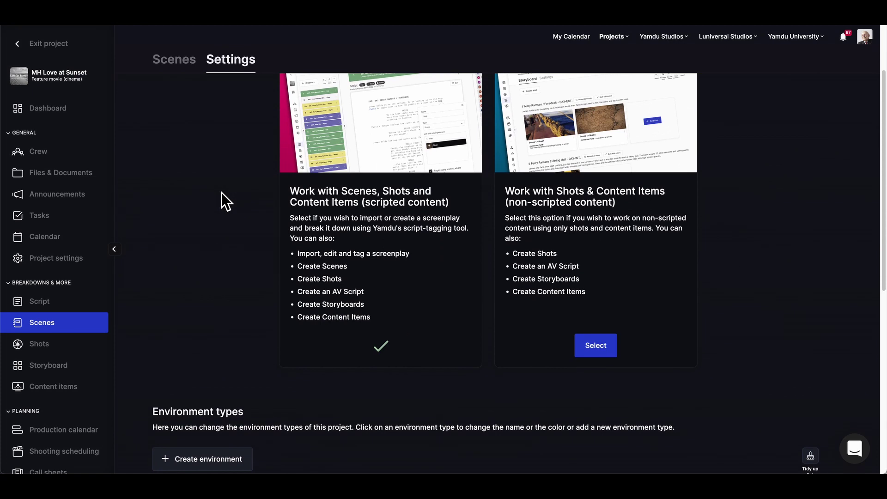
{"action": "scroll", "coordinate": [125, 207], "scroll_direction": "down", "scroll_amount": 1}
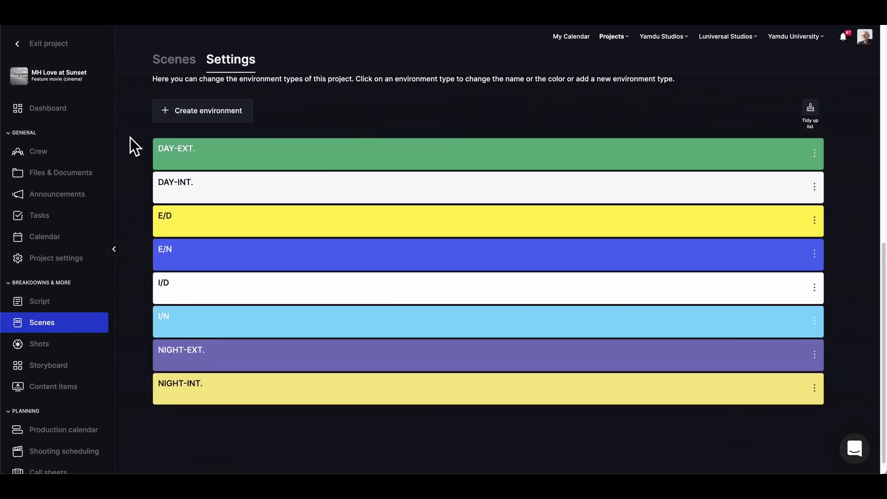
Inspect the DAY-EXT. type's colour without saving, then start editing the I/N label.
{"action": "left_click", "coordinate": [578, 160]}
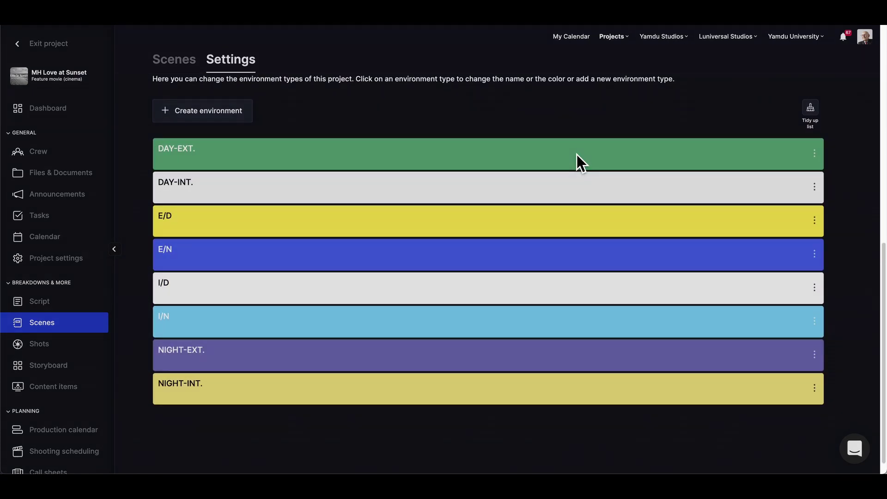
{"action": "left_click", "coordinate": [285, 147]}
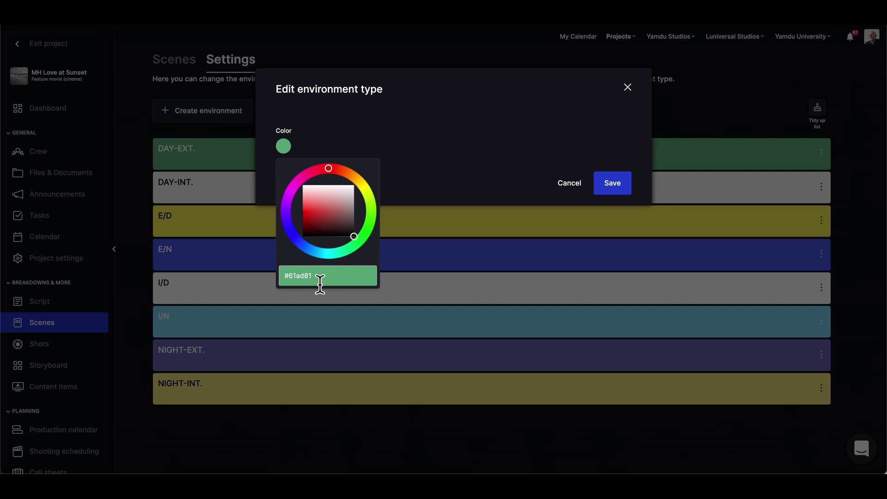
{"action": "left_click", "coordinate": [627, 88]}
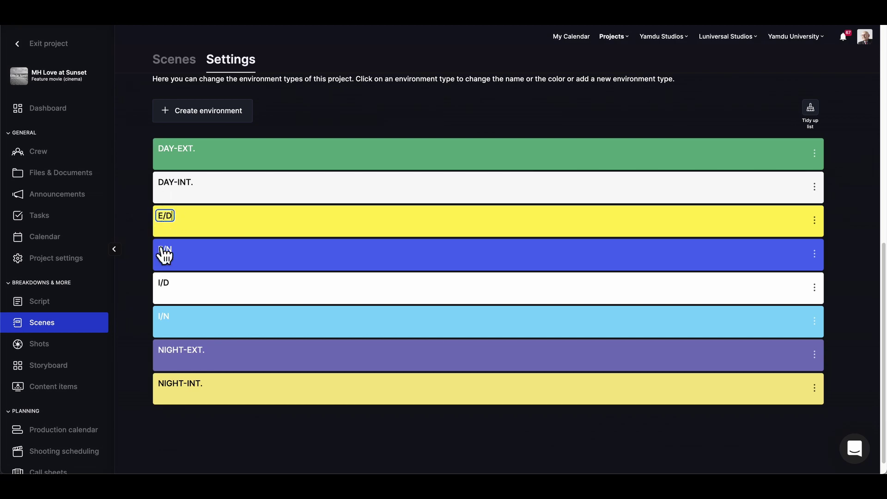
{"action": "left_click", "coordinate": [164, 317]}
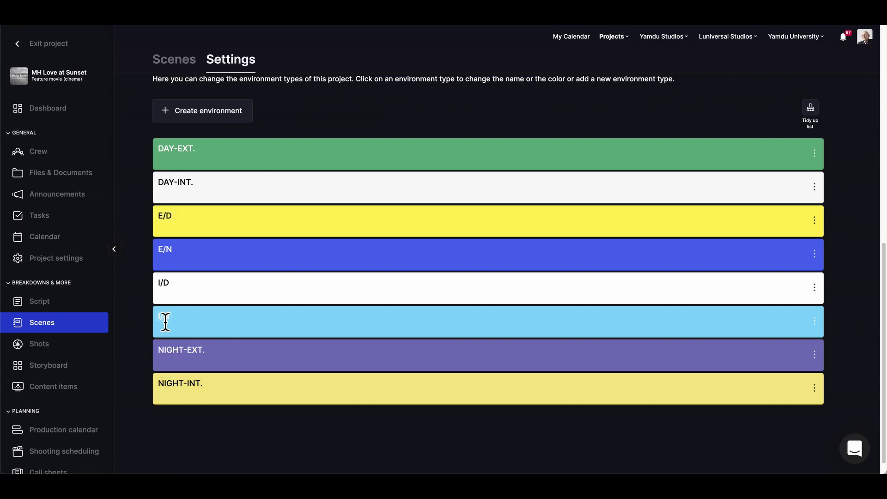
Deselect the I/N label and go from Settings back to the Scenes tab.
{"action": "left_click", "coordinate": [138, 338]}
{"action": "scroll", "coordinate": [139, 338], "scroll_direction": "up", "scroll_amount": 7}
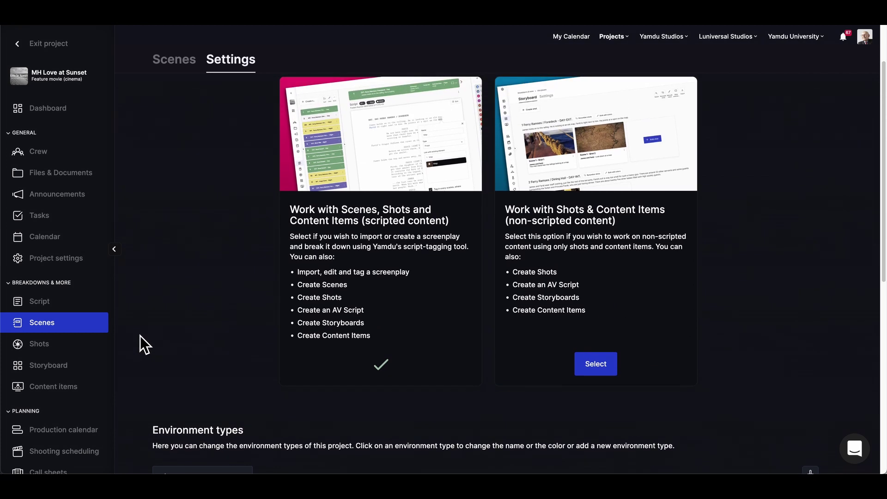
{"action": "left_click", "coordinate": [175, 63]}
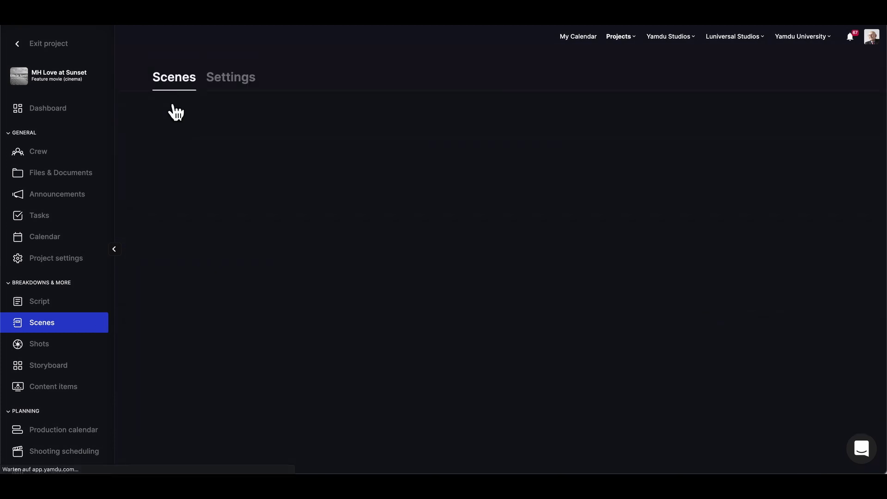